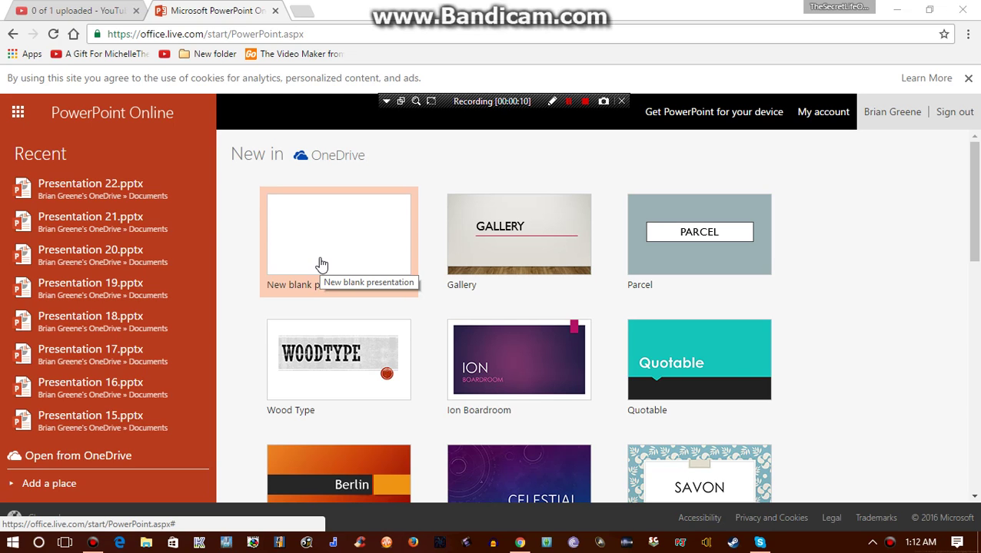
- Create a new blank presentation, Presentation 23, from the PowerPoint Online start page
{"action": "left_click", "coordinate": [321, 264]}
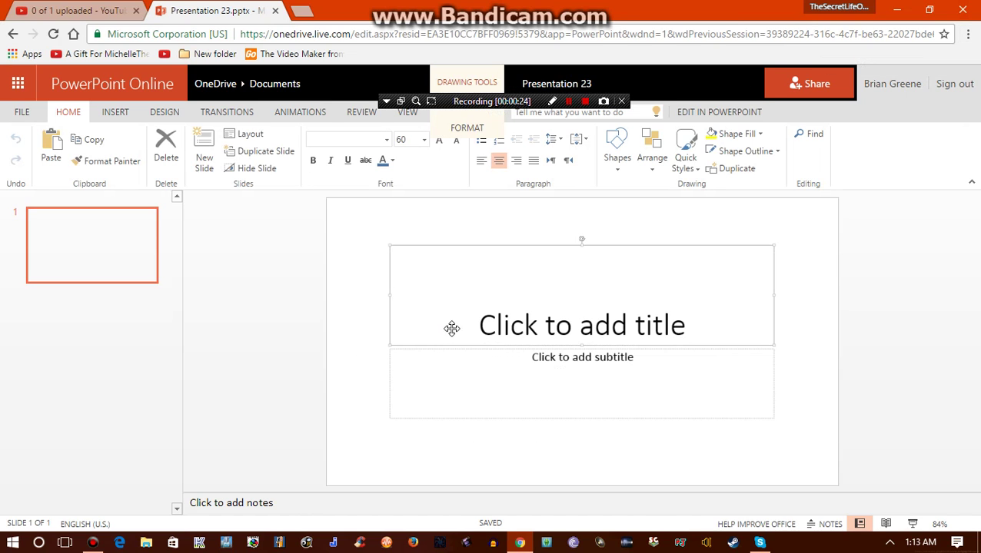
- Delete the title and subtitle placeholders from slide 1
{"action": "right_click", "coordinate": [526, 331]}
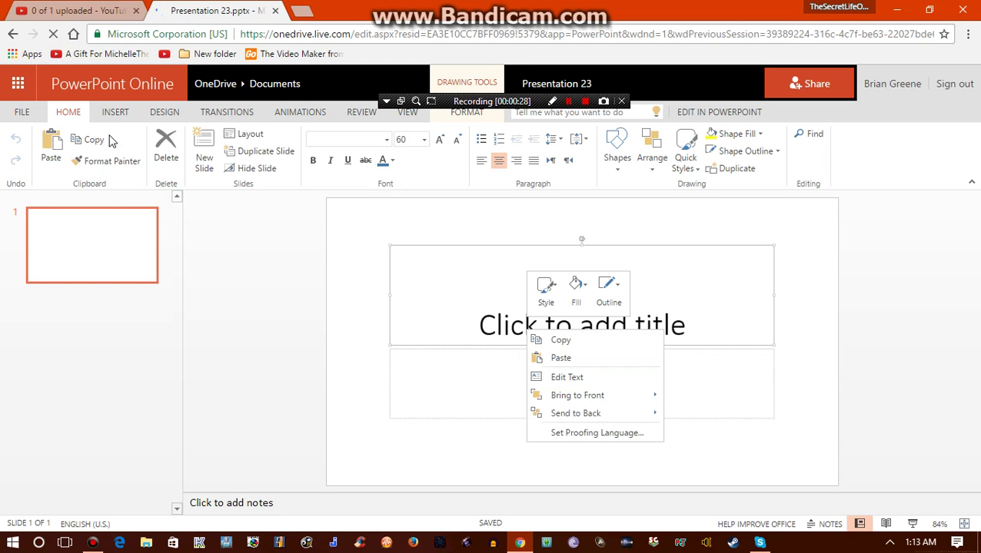
{"action": "left_click", "coordinate": [173, 154]}
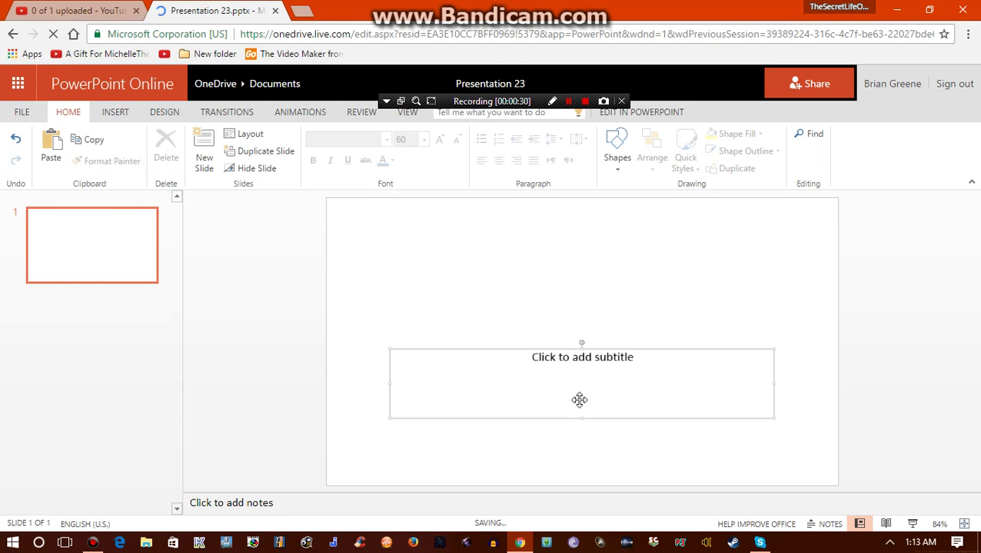
{"action": "left_click", "coordinate": [573, 388]}
{"action": "left_click", "coordinate": [165, 150]}
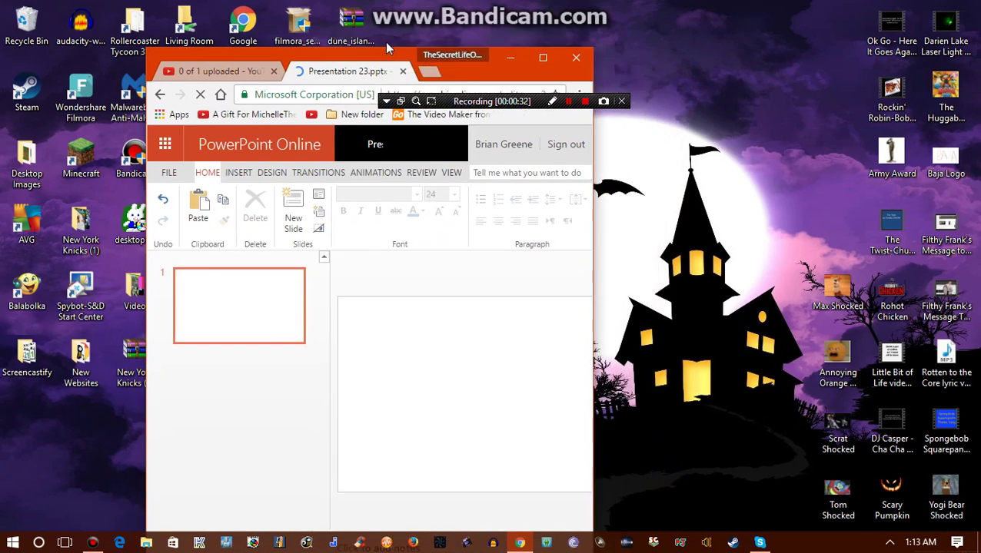
{"action": "left_click_drag", "start_coordinate": [474, 6], "coordinate": [442, 23]}
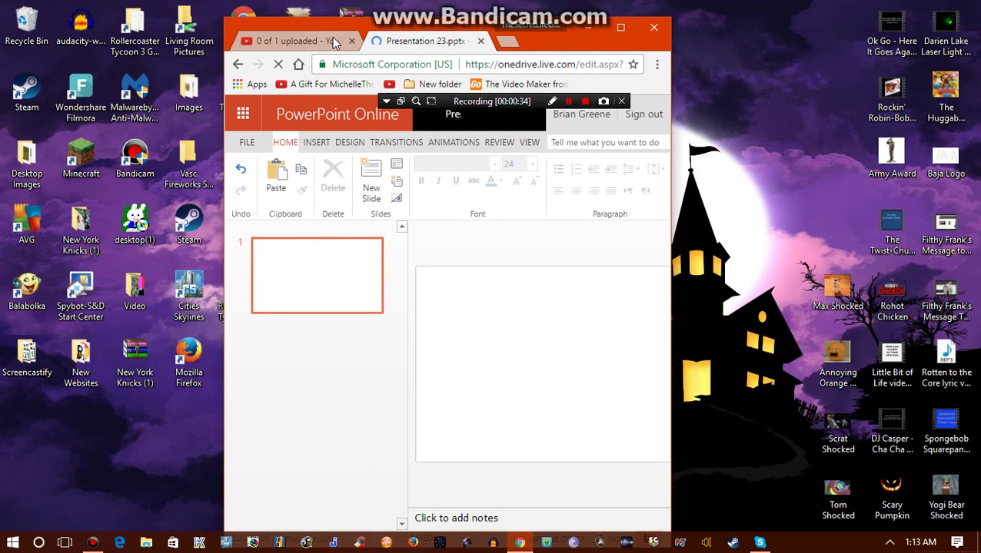
{"action": "left_click_drag", "start_coordinate": [312, 24], "coordinate": [338, 3]}
- Insert the Scary Pumpkin picture from the Desktop
{"action": "left_click", "coordinate": [129, 113]}
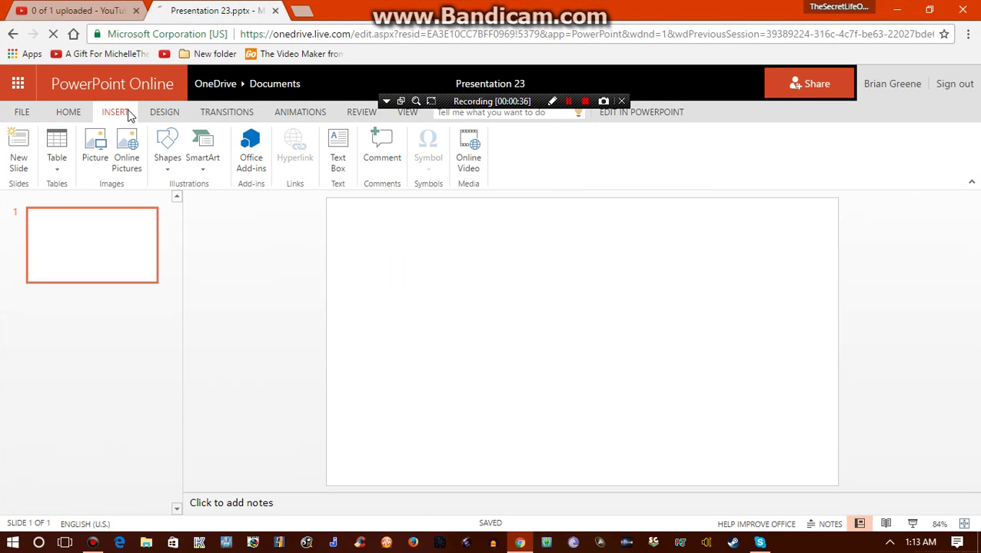
{"action": "left_click", "coordinate": [95, 154]}
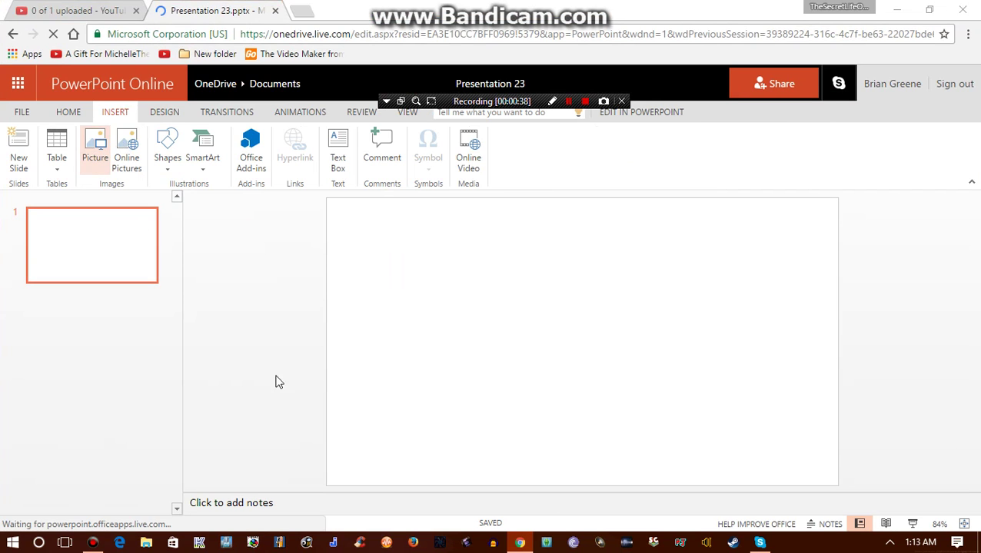
{"action": "scroll", "coordinate": [389, 147], "scroll_direction": "down", "scroll_amount": 2}
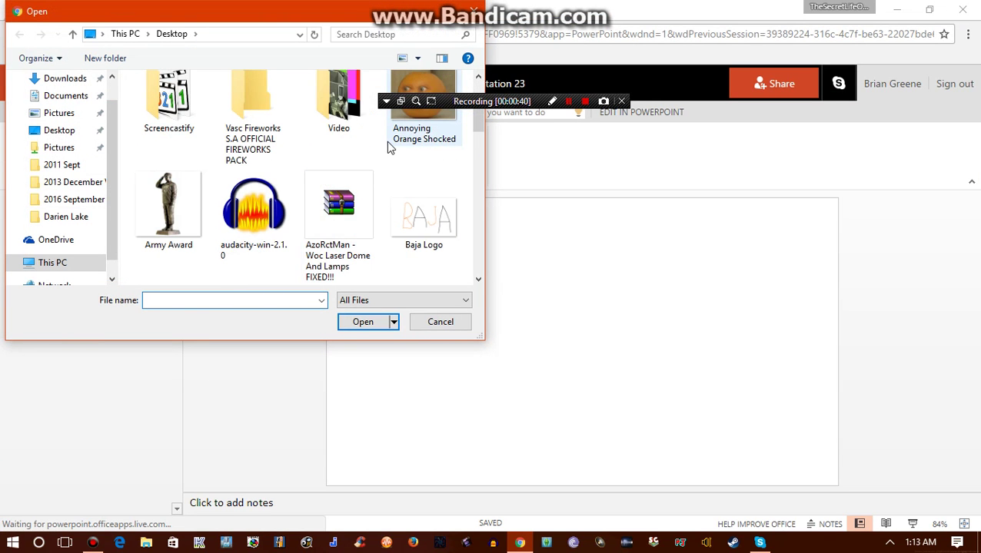
{"action": "scroll", "coordinate": [390, 146], "scroll_direction": "down", "scroll_amount": 5}
{"action": "scroll", "coordinate": [385, 164], "scroll_direction": "down", "scroll_amount": 4}
{"action": "scroll", "coordinate": [386, 168], "scroll_direction": "down", "scroll_amount": 2}
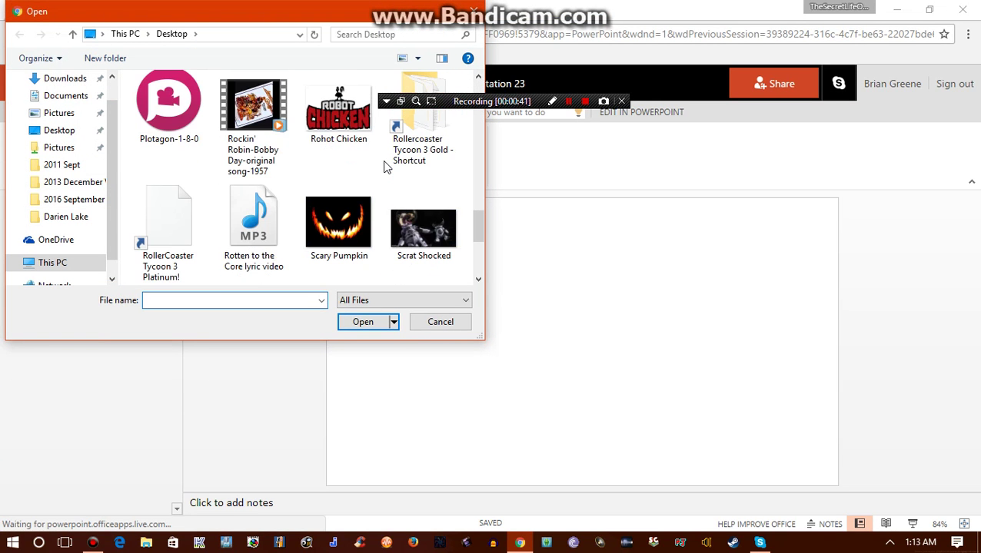
{"action": "left_click", "coordinate": [339, 222]}
{"action": "left_click", "coordinate": [362, 322]}
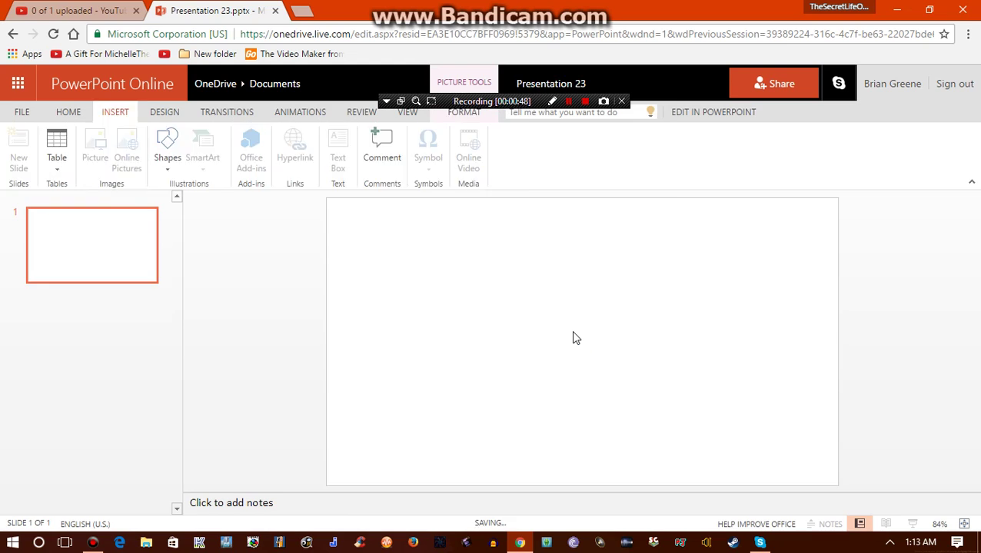
- Enlarge the pumpkin picture and centre it near the top of the slide
{"action": "left_click_drag", "start_coordinate": [573, 365], "coordinate": [574, 337]}
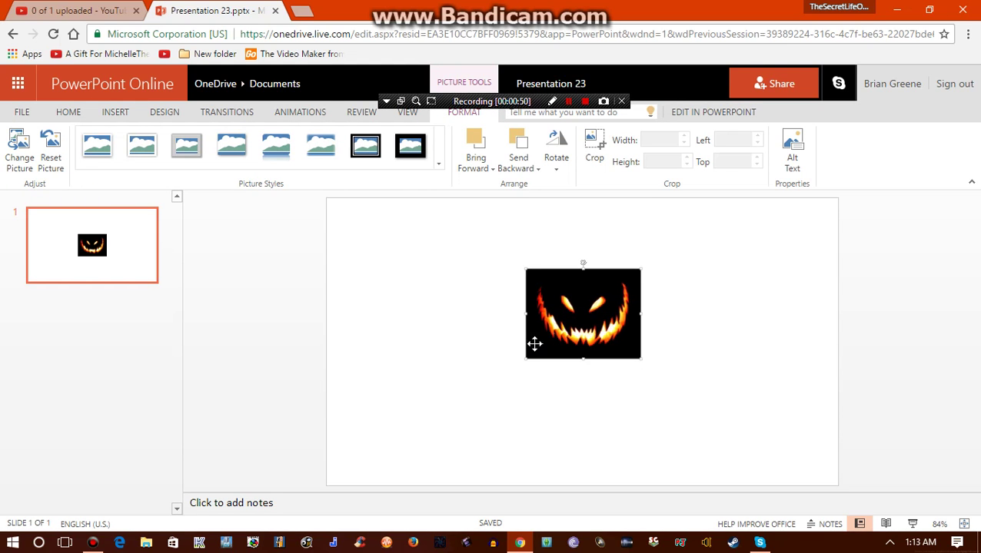
{"action": "left_click_drag", "start_coordinate": [525, 359], "coordinate": [389, 466]}
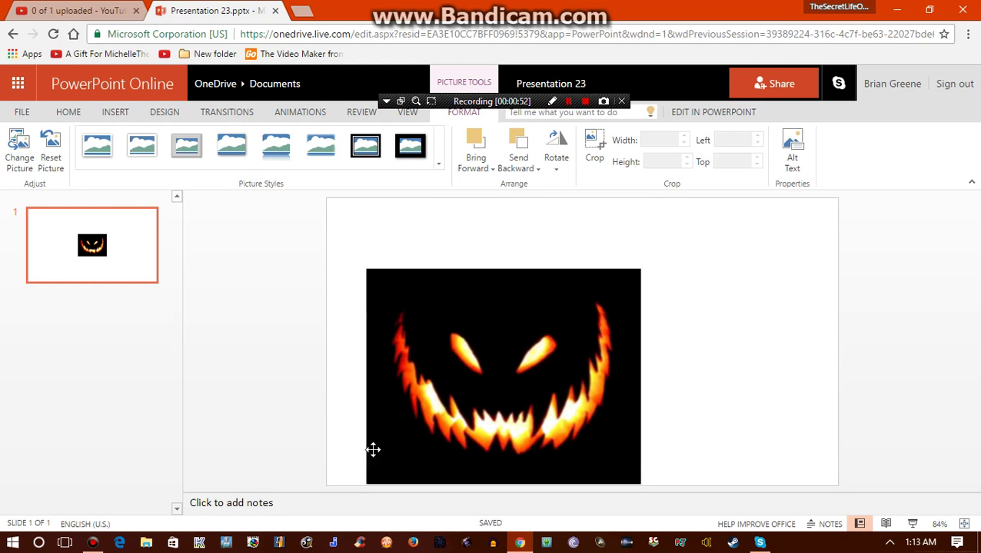
{"action": "mouse_move", "coordinate": [492, 374]}
{"action": "left_mouse_down"}
{"action": "mouse_move", "coordinate": [563, 335]}
{"action": "mouse_move", "coordinate": [554, 339]}
{"action": "left_mouse_up"}
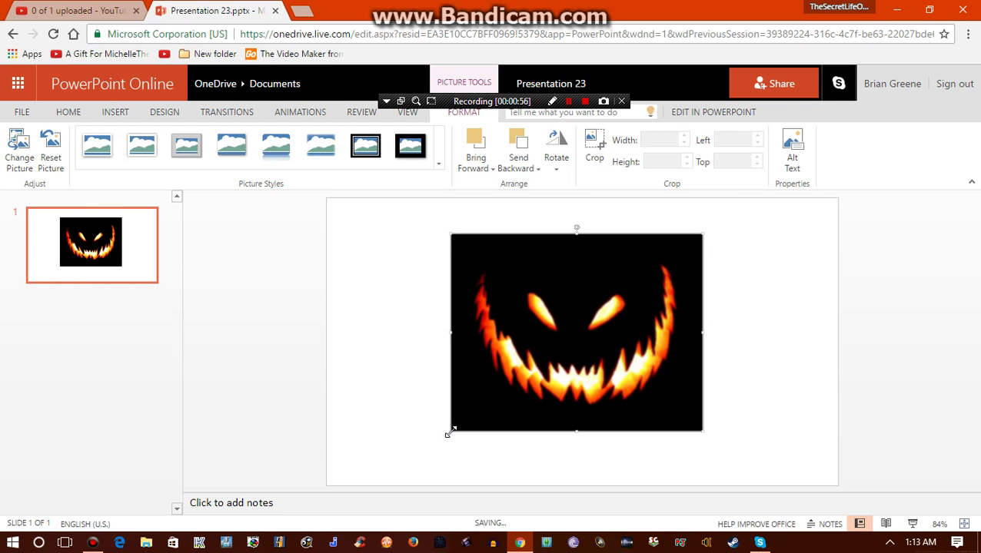
{"action": "left_click_drag", "start_coordinate": [450, 433], "coordinate": [453, 429]}
{"action": "left_click_drag", "start_coordinate": [375, 7], "coordinate": [375, 51]}
{"action": "double_click", "coordinate": [374, 50]}
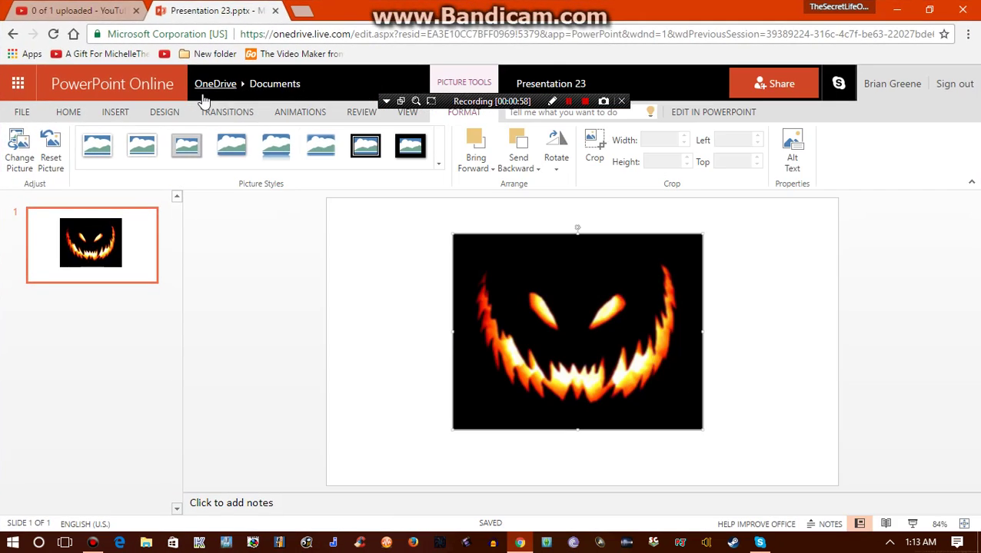
- Insert the Tom Shocked picture
{"action": "left_click", "coordinate": [104, 116]}
{"action": "left_click", "coordinate": [96, 150]}
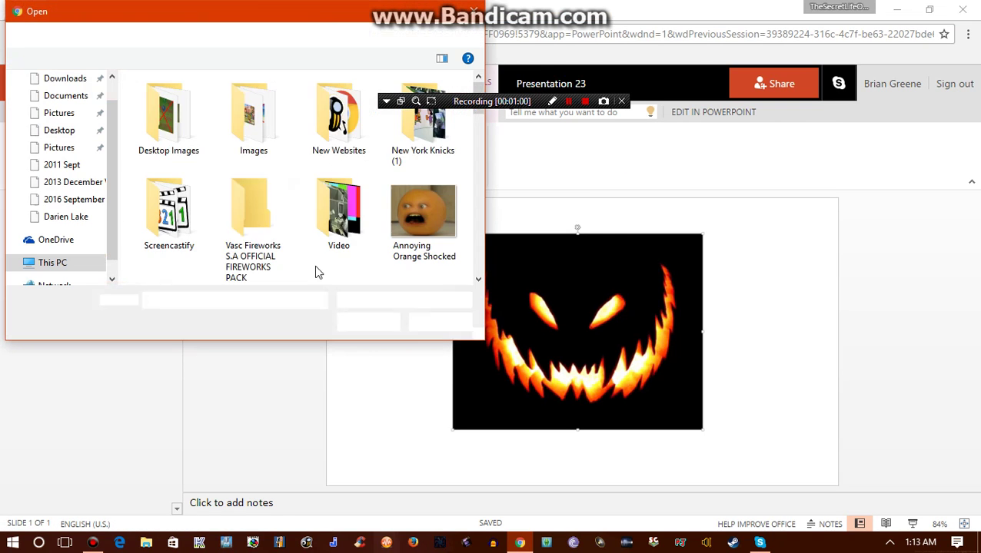
{"action": "scroll", "coordinate": [318, 269], "scroll_direction": "down", "scroll_amount": 3}
{"action": "scroll", "coordinate": [375, 285], "scroll_direction": "down", "scroll_amount": 3}
{"action": "scroll", "coordinate": [323, 190], "scroll_direction": "down", "scroll_amount": 3}
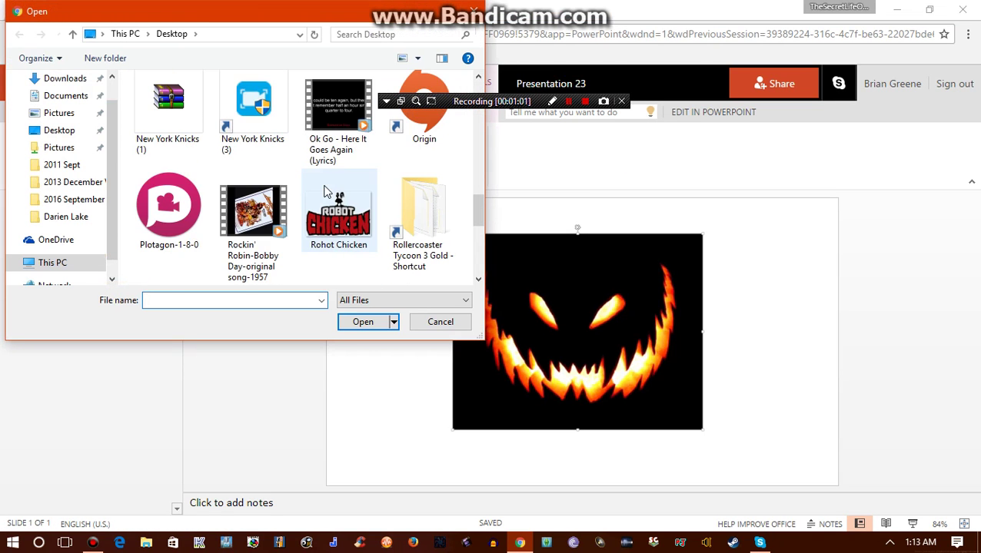
{"action": "scroll", "coordinate": [323, 192], "scroll_direction": "down", "scroll_amount": 1}
{"action": "scroll", "coordinate": [323, 196], "scroll_direction": "down", "scroll_amount": 1}
{"action": "scroll", "coordinate": [324, 200], "scroll_direction": "down", "scroll_amount": 1}
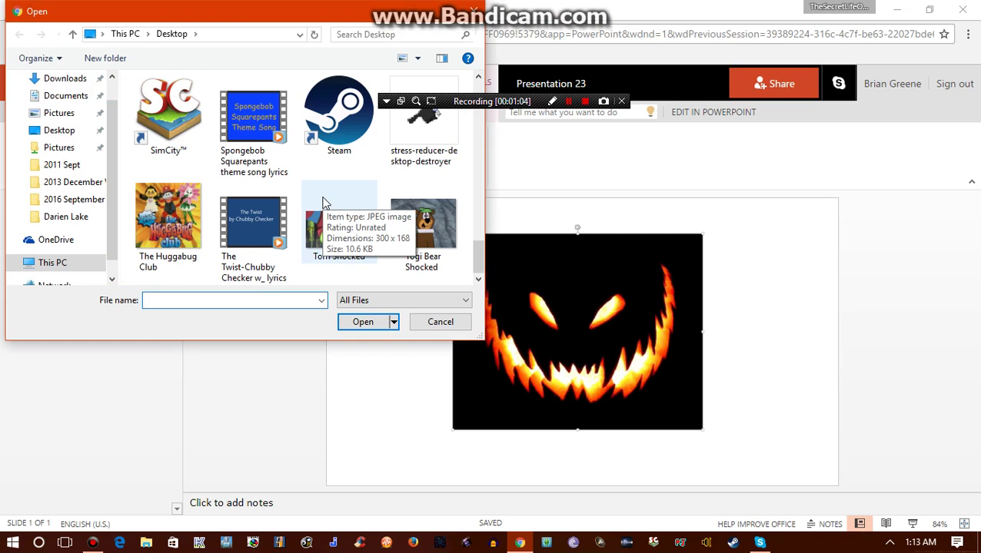
{"action": "scroll", "coordinate": [323, 202], "scroll_direction": "up", "scroll_amount": 1}
{"action": "scroll", "coordinate": [331, 201], "scroll_direction": "up", "scroll_amount": 1}
{"action": "scroll", "coordinate": [354, 215], "scroll_direction": "down", "scroll_amount": 2}
{"action": "left_click", "coordinate": [415, 235]}
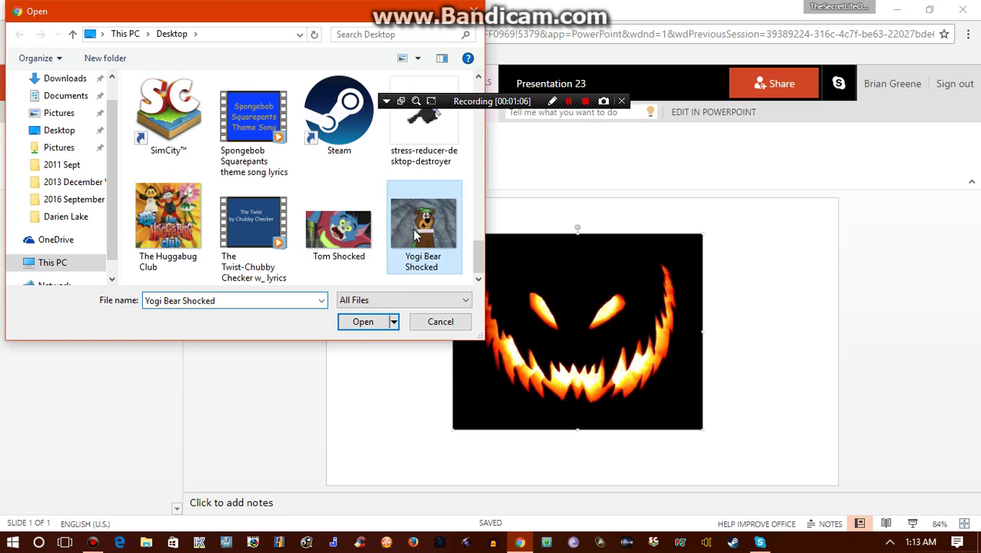
{"action": "left_click", "coordinate": [342, 245]}
{"action": "left_click", "coordinate": [363, 323]}
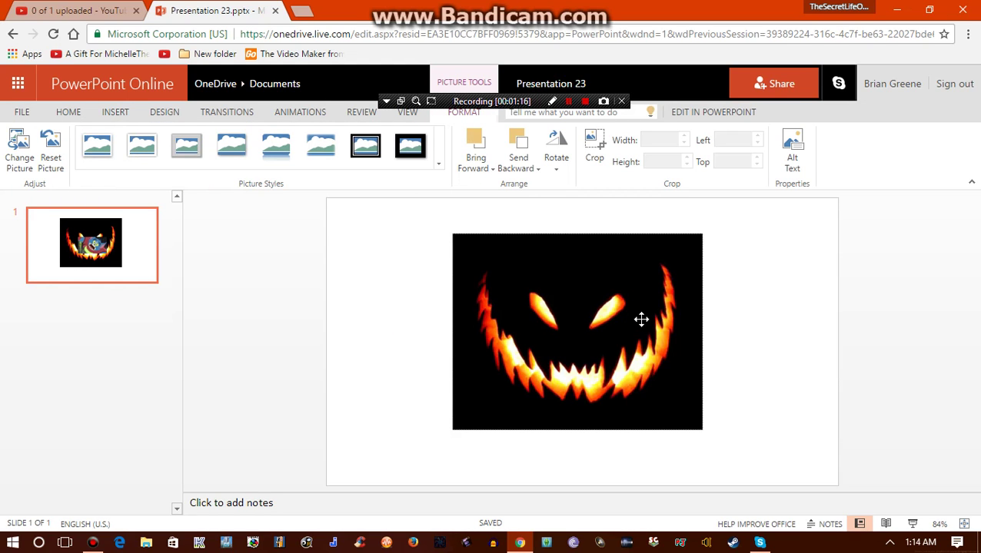
- Move Tom left of the pumpkin and enlarge both, with Tom overlapping the pumpkin's left edge
{"action": "mouse_move", "coordinate": [641, 319]}
{"action": "left_mouse_down"}
{"action": "mouse_move", "coordinate": [738, 302]}
{"action": "mouse_move", "coordinate": [883, 343]}
{"action": "mouse_move", "coordinate": [626, 315]}
{"action": "mouse_move", "coordinate": [603, 323]}
{"action": "mouse_move", "coordinate": [735, 328]}
{"action": "mouse_move", "coordinate": [550, 348]}
{"action": "mouse_move", "coordinate": [672, 357]}
{"action": "mouse_move", "coordinate": [617, 354]}
{"action": "left_mouse_up"}
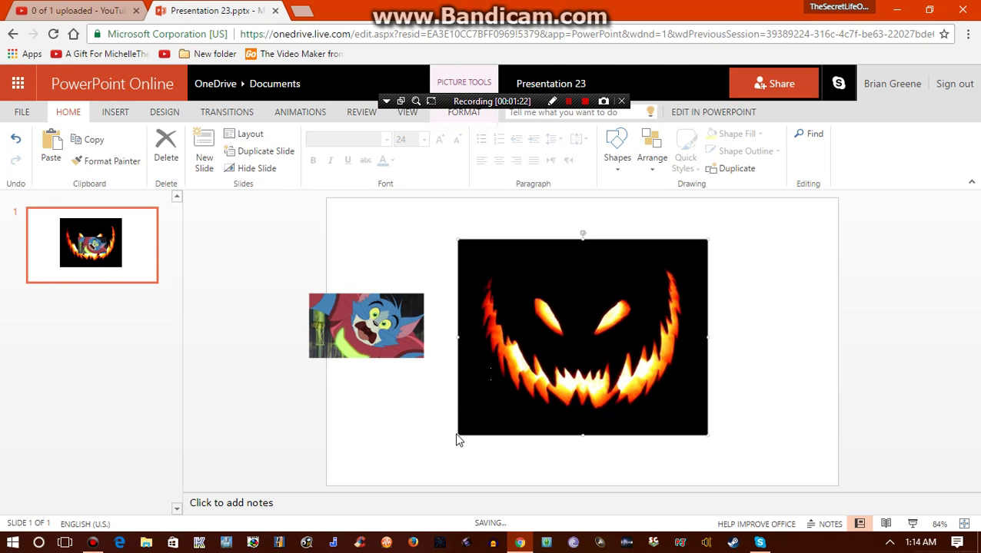
{"action": "mouse_move", "coordinate": [456, 433]}
{"action": "left_mouse_down"}
{"action": "mouse_move", "coordinate": [444, 447]}
{"action": "mouse_move", "coordinate": [459, 412]}
{"action": "mouse_move", "coordinate": [417, 455]}
{"action": "left_mouse_up"}
{"action": "left_click", "coordinate": [334, 323]}
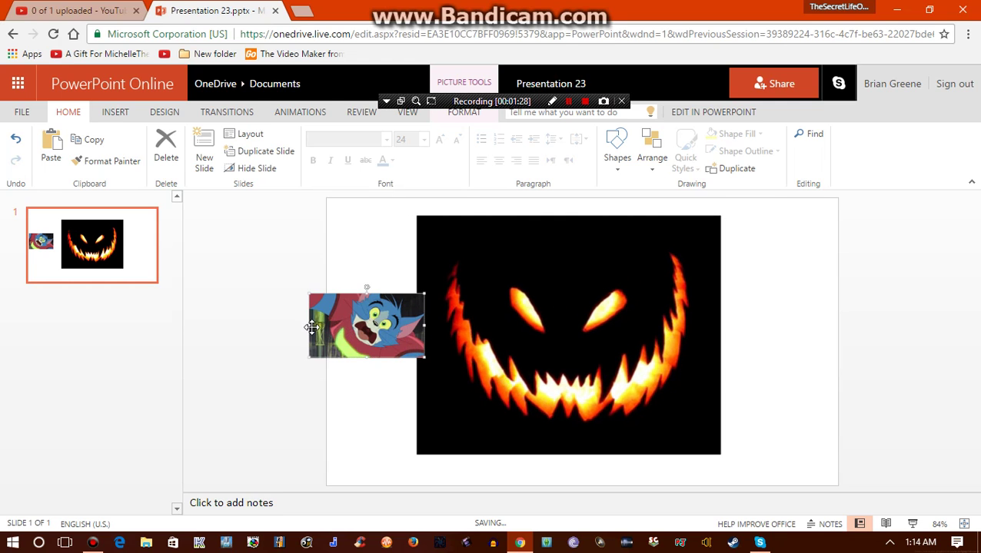
{"action": "mouse_move", "coordinate": [306, 360]}
{"action": "left_mouse_down"}
{"action": "mouse_move", "coordinate": [196, 466]}
{"action": "mouse_move", "coordinate": [223, 449]}
{"action": "left_mouse_up"}
{"action": "mouse_move", "coordinate": [318, 380]}
{"action": "left_mouse_down"}
{"action": "mouse_move", "coordinate": [295, 369]}
{"action": "mouse_move", "coordinate": [423, 354]}
{"action": "mouse_move", "coordinate": [357, 352]}
{"action": "left_mouse_up"}
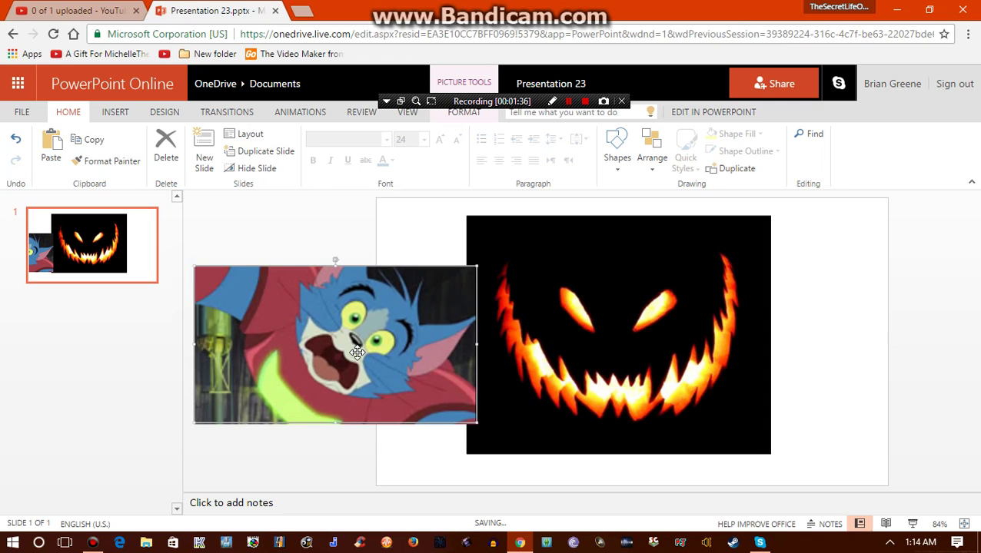
- Send the Tom picture behind the pumpkin and shrink the jack-o'-lantern
{"action": "right_click", "coordinate": [358, 352]}
{"action": "mouse_move", "coordinate": [406, 437]}
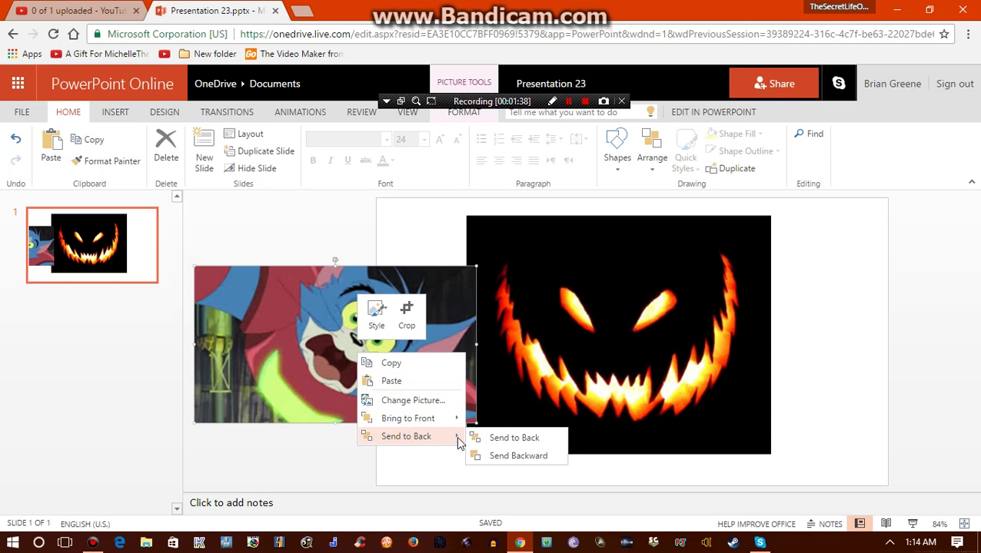
{"action": "left_click", "coordinate": [500, 455]}
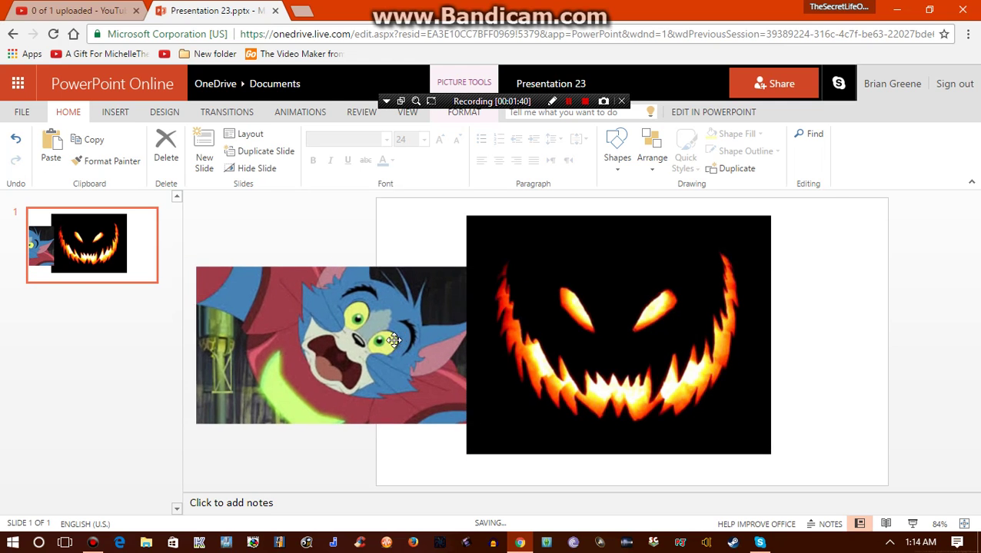
{"action": "mouse_move", "coordinate": [400, 341]}
{"action": "left_mouse_down"}
{"action": "mouse_move", "coordinate": [381, 338]}
{"action": "mouse_move", "coordinate": [392, 341]}
{"action": "left_mouse_up"}
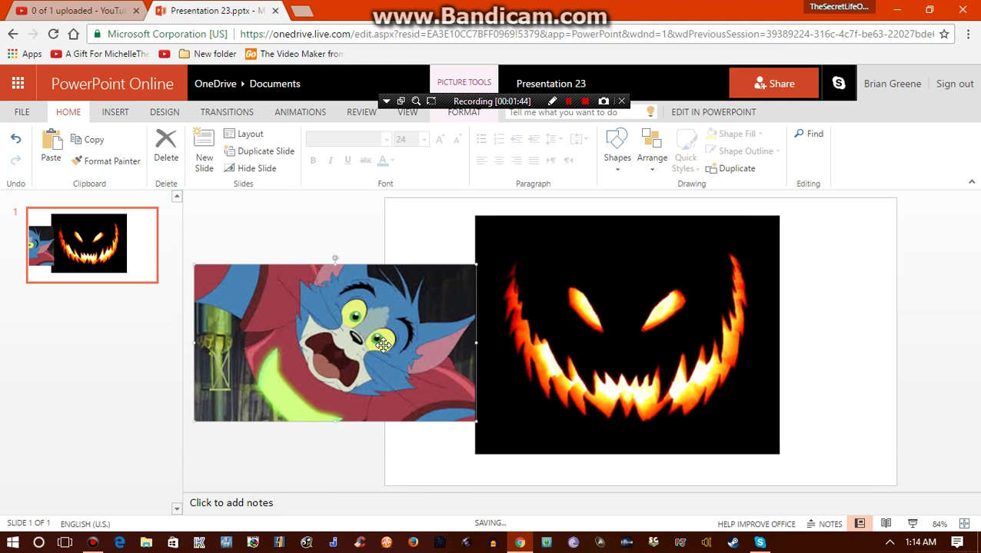
{"action": "left_click_drag", "start_coordinate": [543, 377], "coordinate": [572, 374]}
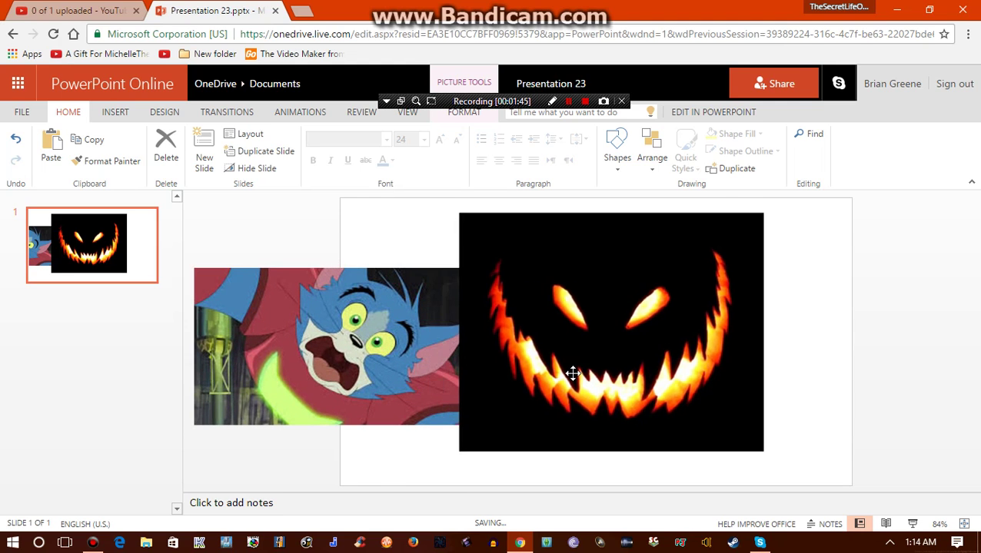
{"action": "left_click_drag", "start_coordinate": [458, 453], "coordinate": [501, 419]}
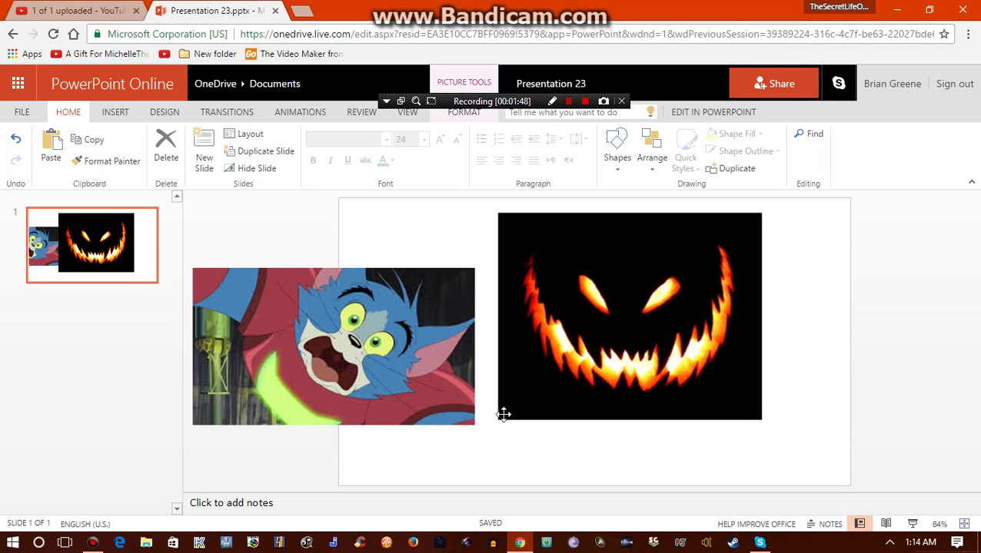
{"action": "left_click_drag", "start_coordinate": [532, 374], "coordinate": [503, 386]}
- Narrow the Tom picture and set it lower-left against the pumpkin's left edge
{"action": "left_click", "coordinate": [449, 392]}
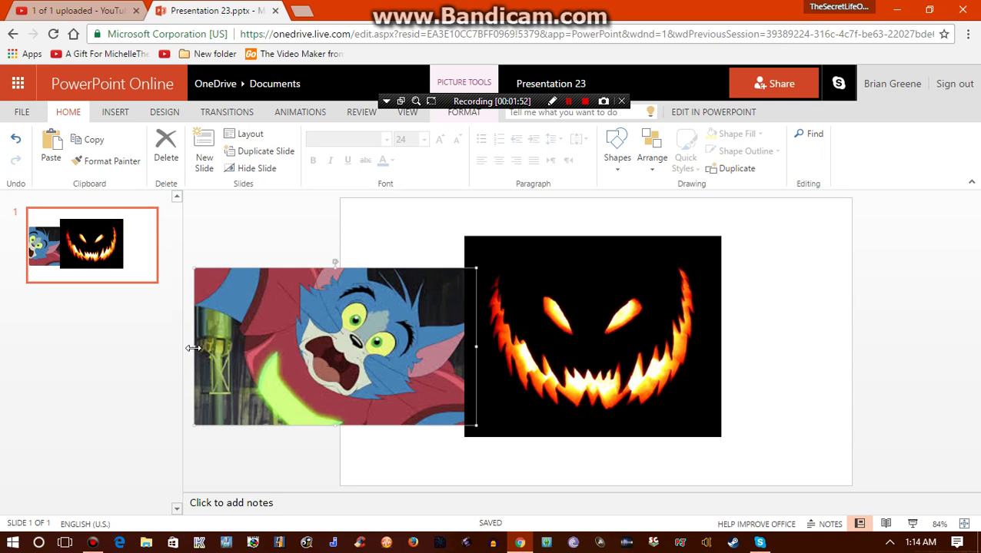
{"action": "mouse_move", "coordinate": [194, 347]}
{"action": "left_mouse_down"}
{"action": "mouse_move", "coordinate": [266, 363]}
{"action": "mouse_move", "coordinate": [375, 358]}
{"action": "mouse_move", "coordinate": [358, 356]}
{"action": "left_mouse_up"}
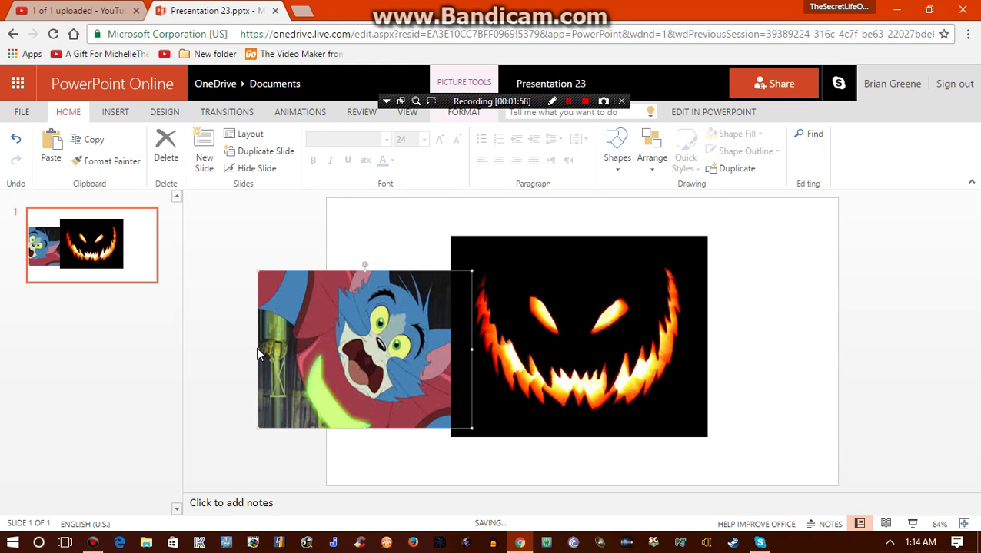
{"action": "left_click_drag", "start_coordinate": [257, 354], "coordinate": [321, 354]}
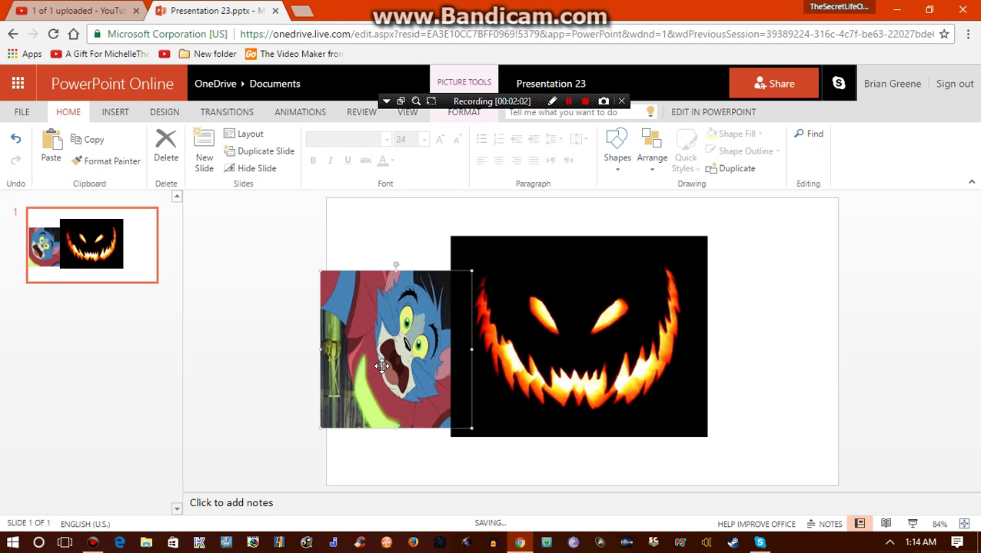
{"action": "left_click_drag", "start_coordinate": [418, 372], "coordinate": [402, 375]}
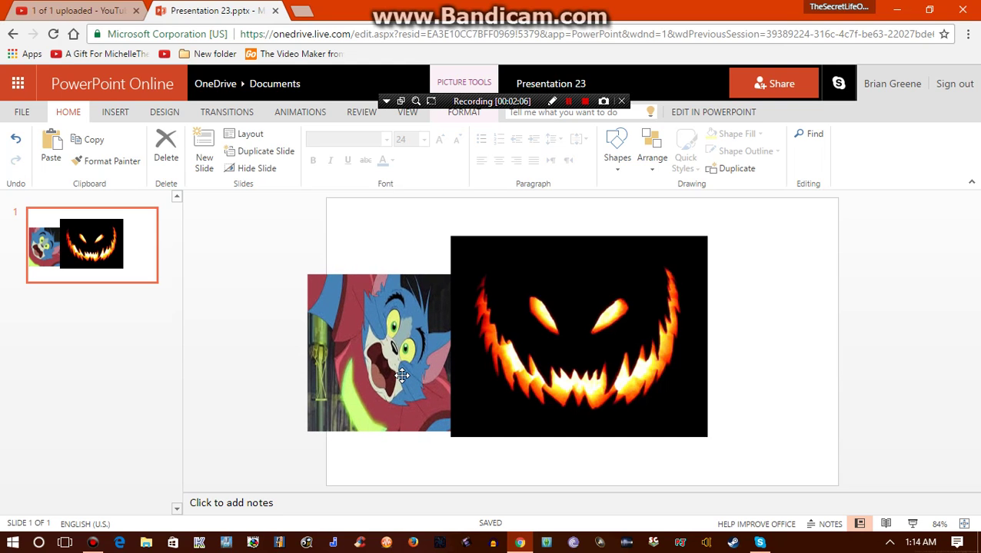
{"action": "left_click_drag", "start_coordinate": [555, 372], "coordinate": [560, 372]}
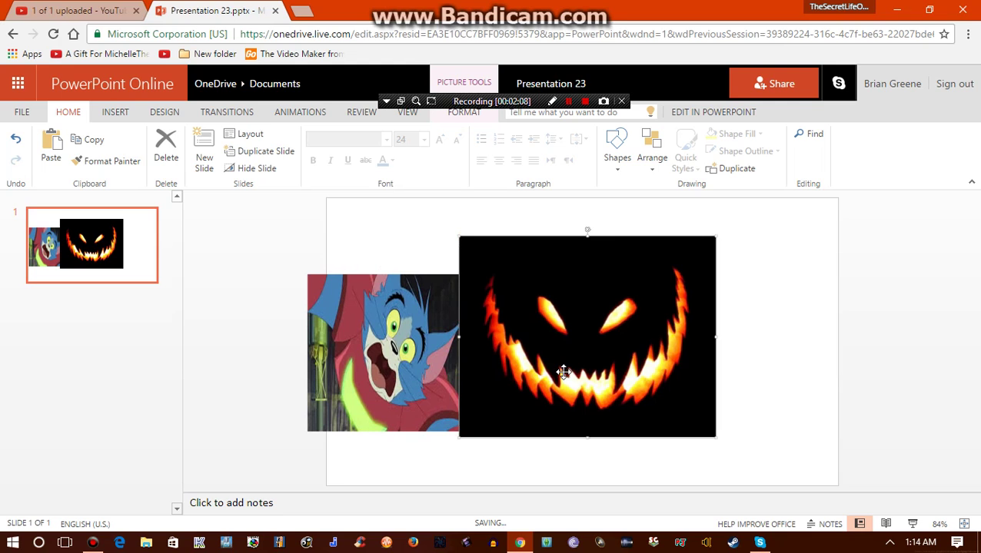
{"action": "right_click", "coordinate": [396, 254]}
{"action": "left_click_drag", "start_coordinate": [376, 369], "coordinate": [379, 423]}
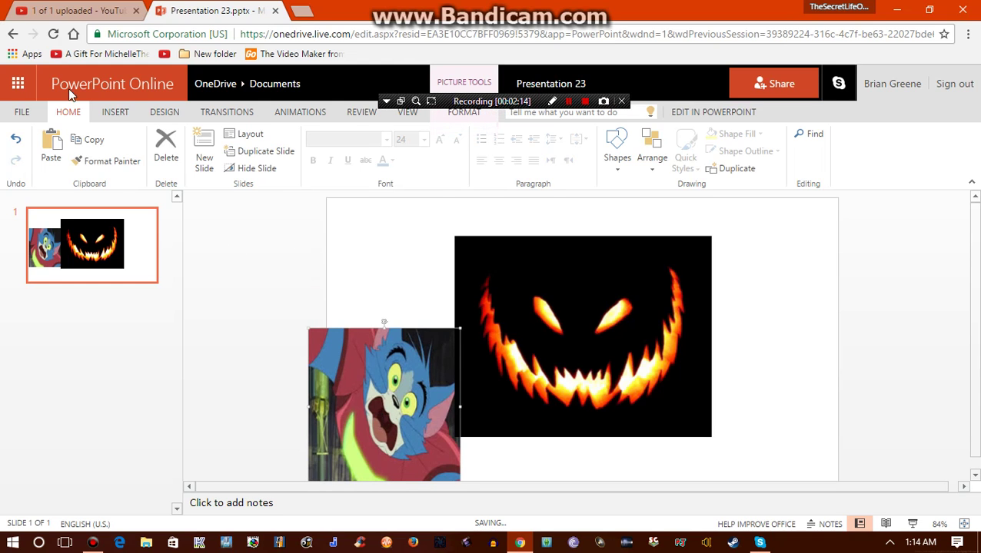
{"action": "left_click", "coordinate": [116, 111]}
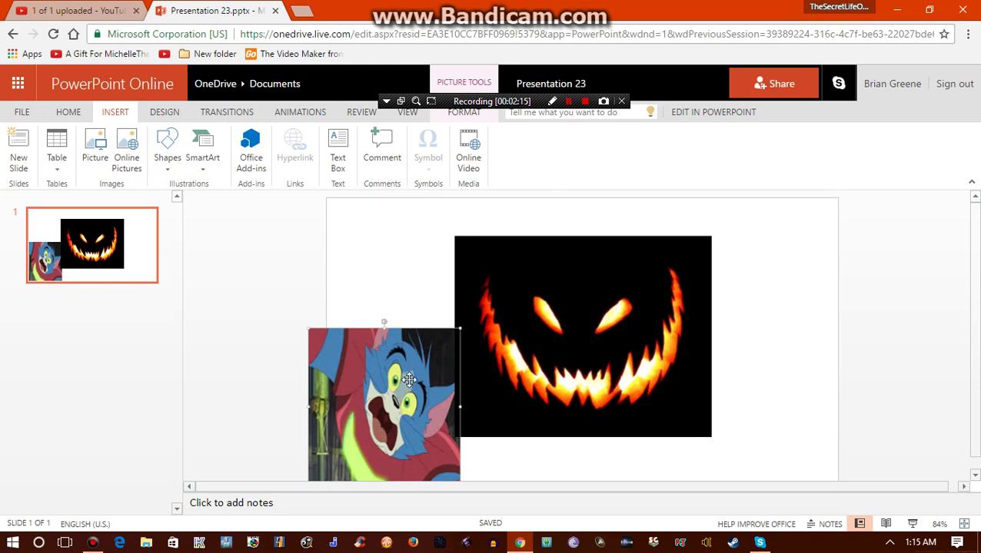
- Shrink the pumpkin and Tom pictures and cluster them at the centre, Tom below-left
{"action": "left_click_drag", "start_coordinate": [269, 437], "coordinate": [723, 287]}
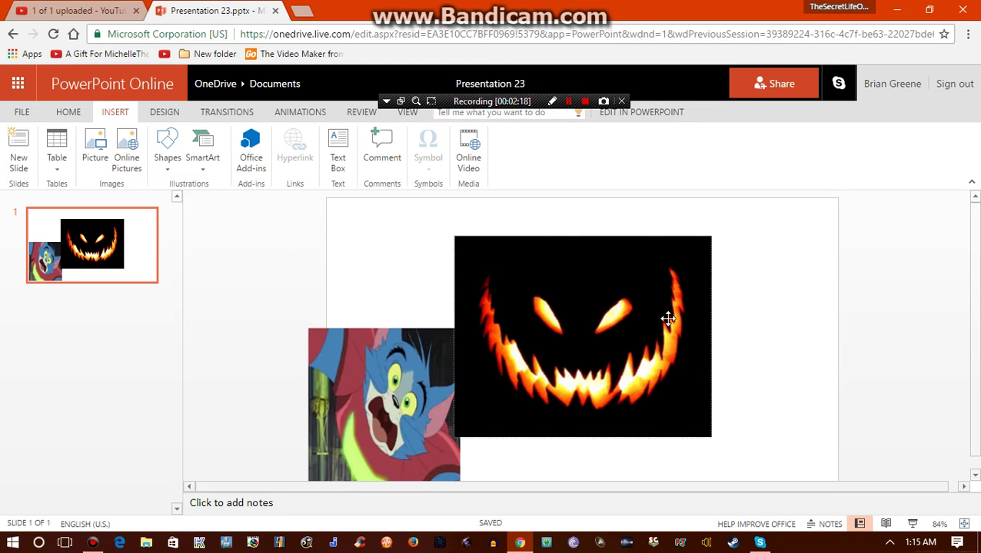
{"action": "left_click_drag", "start_coordinate": [245, 263], "coordinate": [790, 488]}
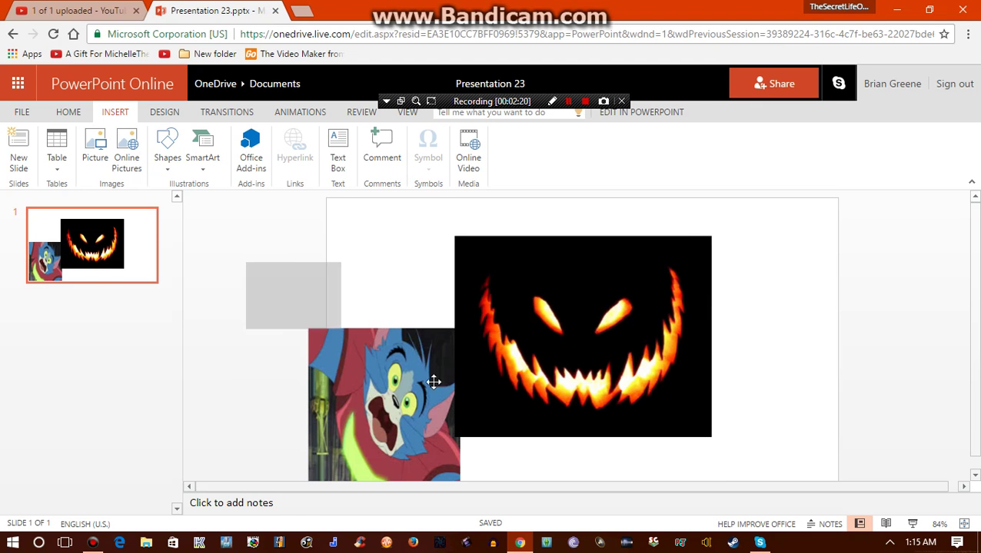
{"action": "left_click", "coordinate": [646, 346]}
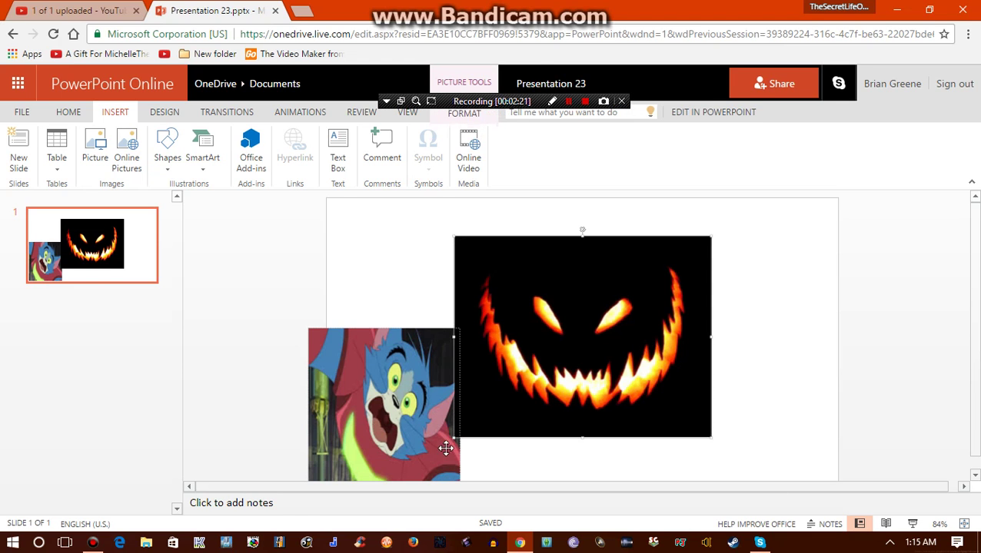
{"action": "mouse_move", "coordinate": [454, 437]}
{"action": "left_mouse_down"}
{"action": "mouse_move", "coordinate": [650, 277]}
{"action": "mouse_move", "coordinate": [565, 323]}
{"action": "left_mouse_up"}
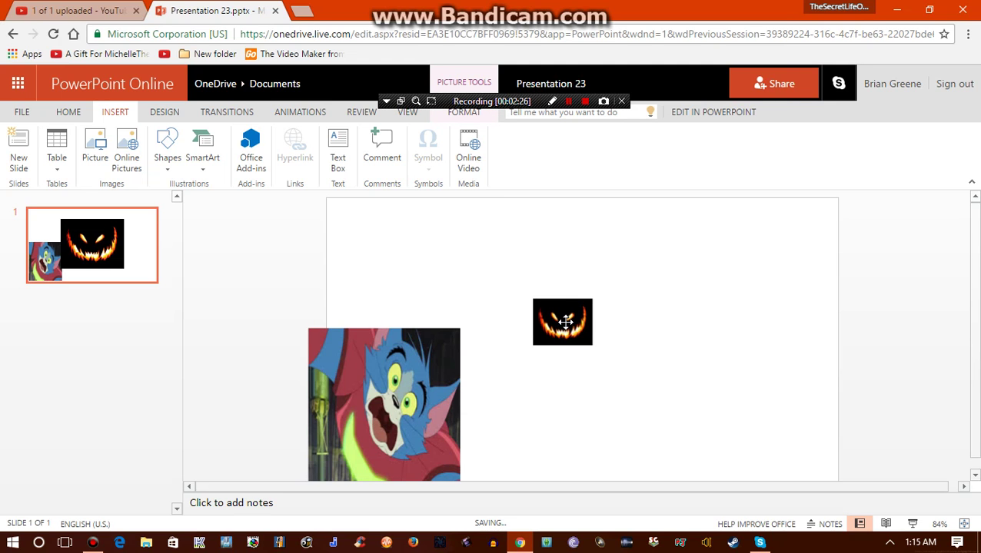
{"action": "left_click_drag", "start_coordinate": [383, 438], "coordinate": [465, 357]}
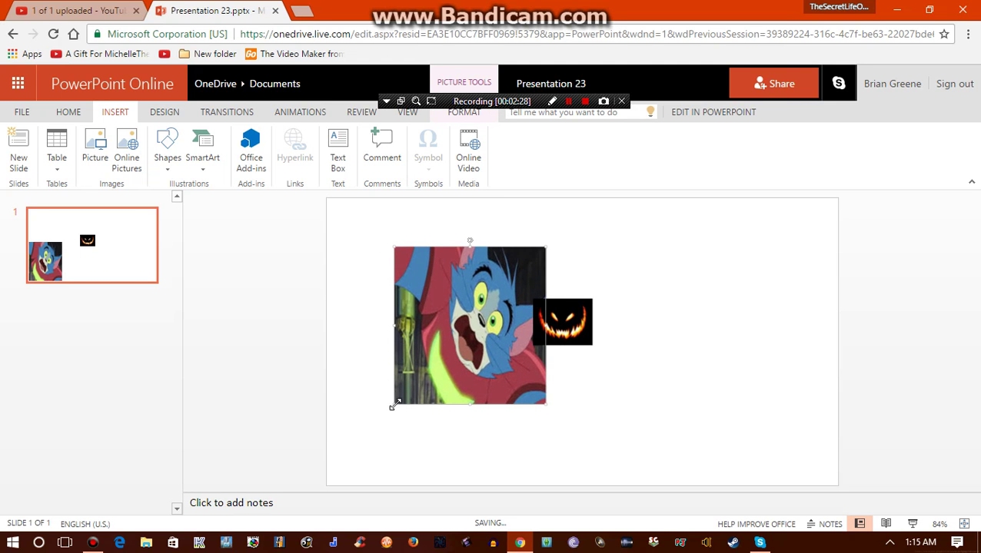
{"action": "mouse_move", "coordinate": [392, 408]}
{"action": "left_mouse_down"}
{"action": "mouse_move", "coordinate": [506, 289]}
{"action": "mouse_move", "coordinate": [498, 328]}
{"action": "mouse_move", "coordinate": [479, 349]}
{"action": "mouse_move", "coordinate": [503, 325]}
{"action": "mouse_move", "coordinate": [504, 377]}
{"action": "left_mouse_up"}
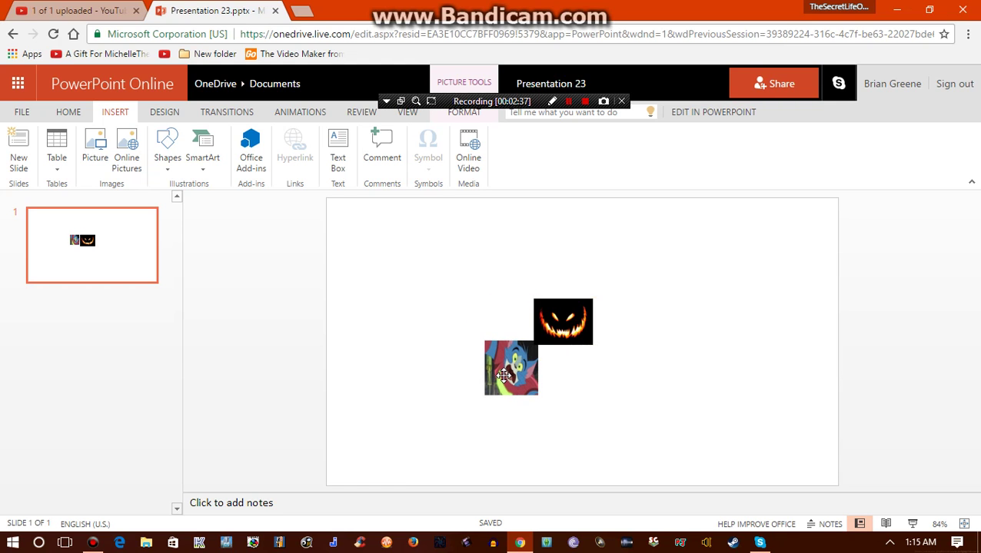
- Insert the Annoying Orange Shocked picture
{"action": "left_click", "coordinate": [97, 150]}
{"action": "scroll", "coordinate": [170, 158], "scroll_direction": "down", "scroll_amount": 5}
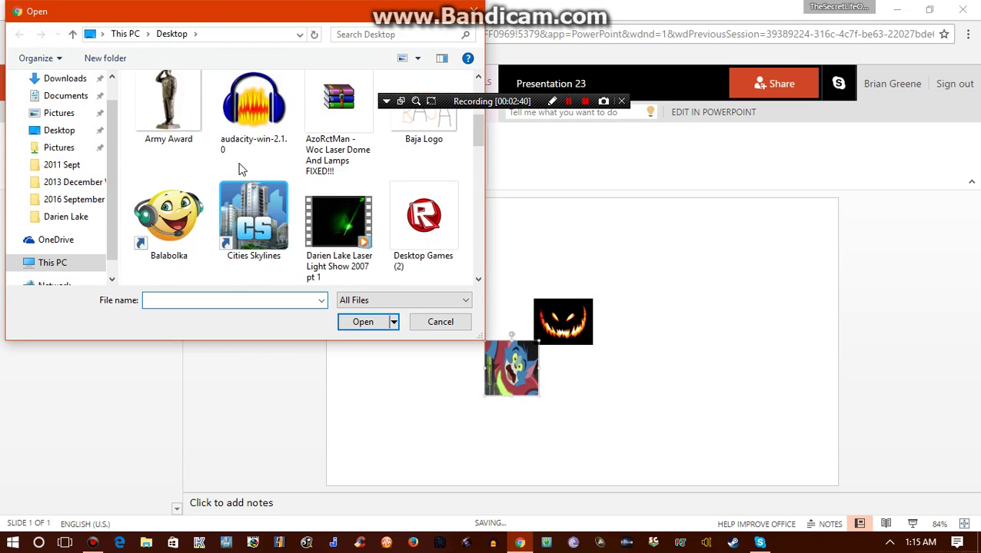
{"action": "scroll", "coordinate": [387, 200], "scroll_direction": "up", "scroll_amount": 3}
{"action": "left_click", "coordinate": [416, 155]}
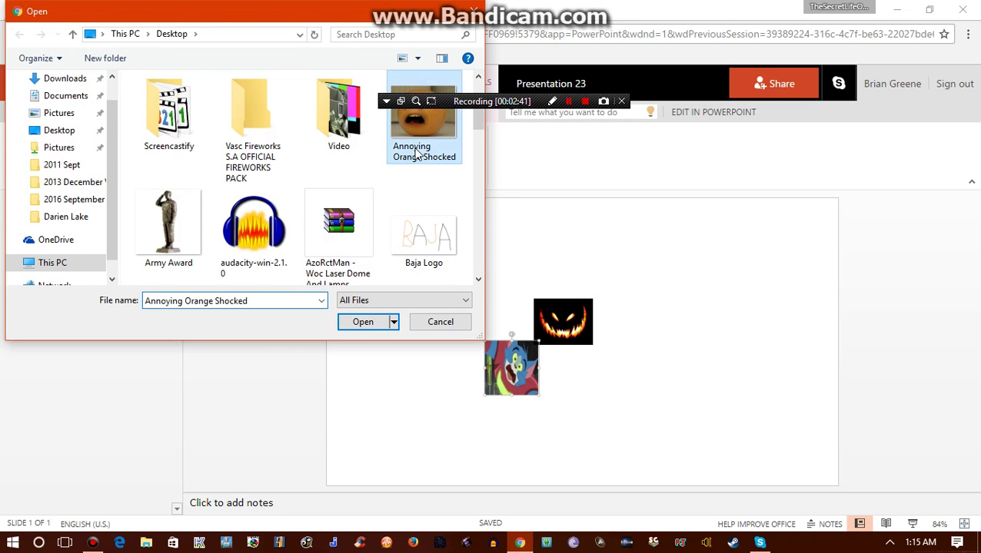
{"action": "left_click", "coordinate": [362, 323]}
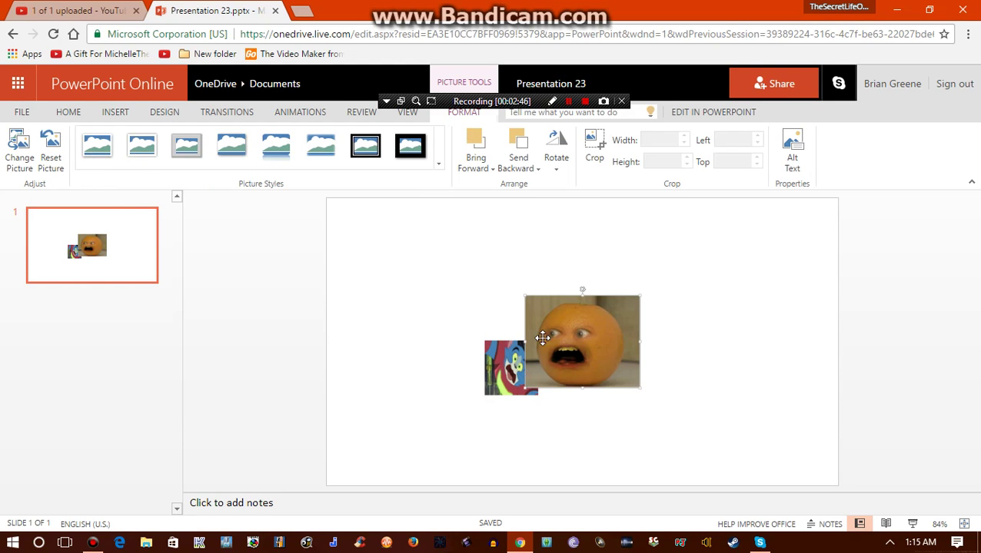
- Shrink the orange to a small tile below Tom, and move Tom right of the pumpkin
{"action": "left_click_drag", "start_coordinate": [512, 361], "coordinate": [512, 292]}
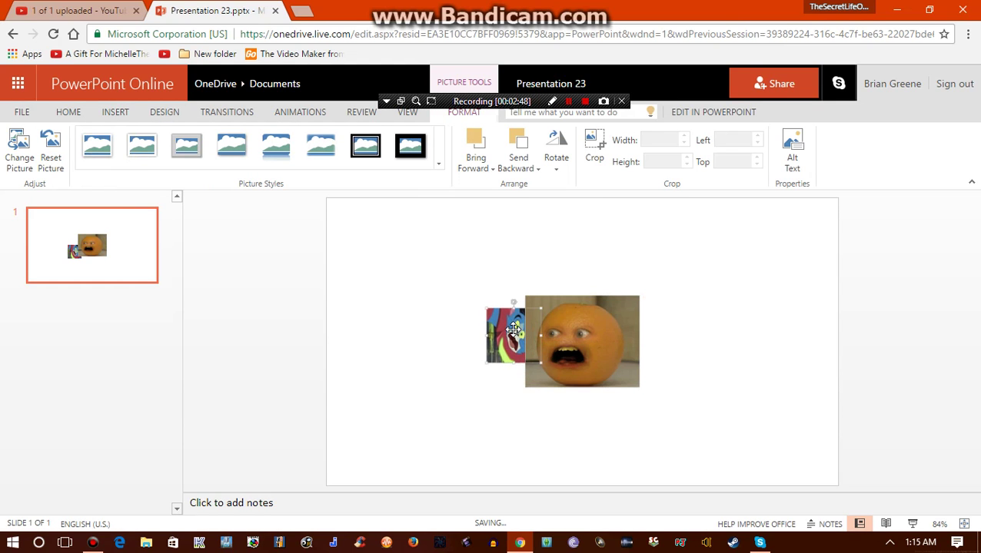
{"action": "left_click_drag", "start_coordinate": [583, 359], "coordinate": [663, 343]}
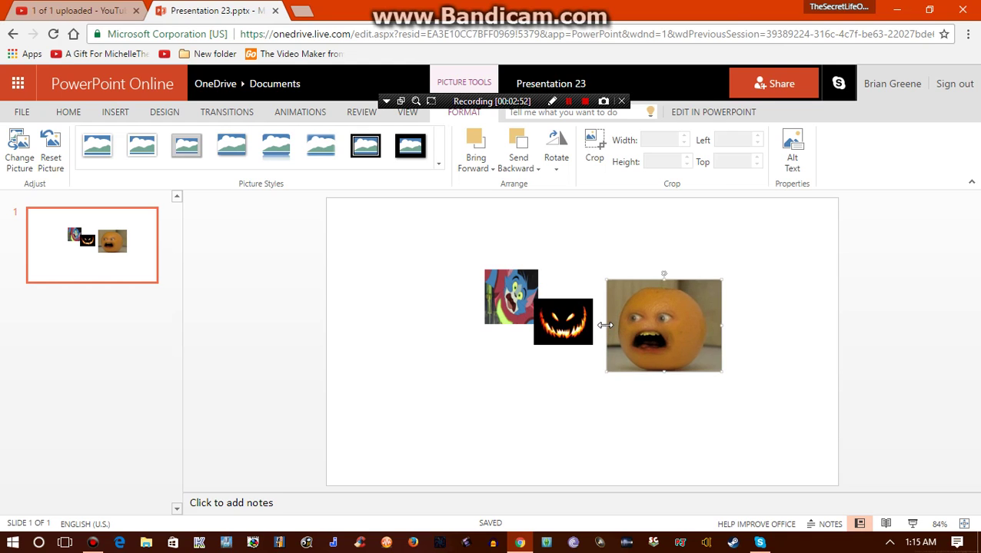
{"action": "left_click_drag", "start_coordinate": [606, 325], "coordinate": [632, 325]}
{"action": "mouse_move", "coordinate": [674, 372]}
{"action": "left_mouse_down"}
{"action": "mouse_move", "coordinate": [634, 299]}
{"action": "mouse_move", "coordinate": [635, 352]}
{"action": "left_mouse_up"}
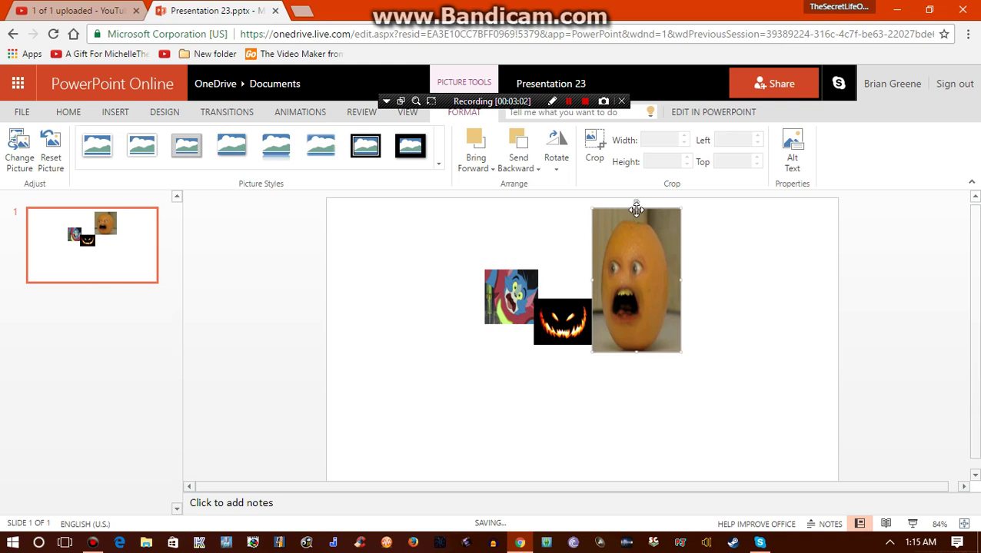
{"action": "left_click_drag", "start_coordinate": [636, 210], "coordinate": [632, 350]}
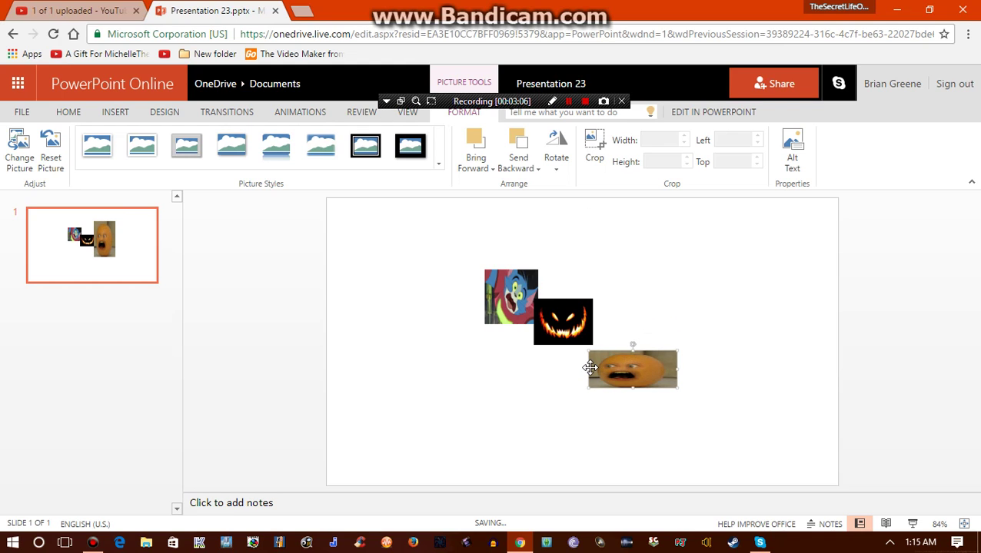
{"action": "mouse_move", "coordinate": [589, 370]}
{"action": "left_mouse_down"}
{"action": "mouse_move", "coordinate": [638, 370]}
{"action": "mouse_move", "coordinate": [514, 331]}
{"action": "mouse_move", "coordinate": [606, 331]}
{"action": "mouse_move", "coordinate": [607, 368]}
{"action": "left_mouse_up"}
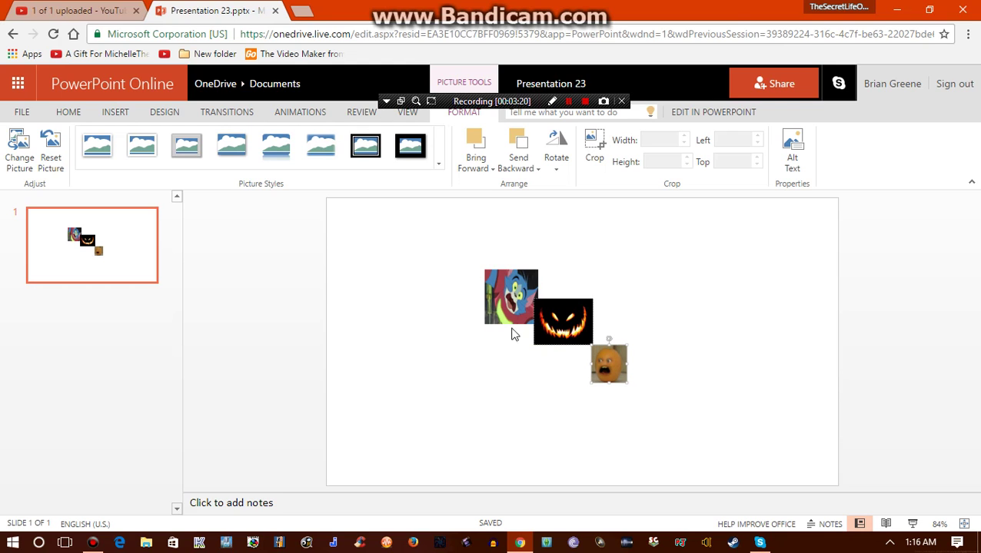
{"action": "left_click_drag", "start_coordinate": [510, 294], "coordinate": [624, 327]}
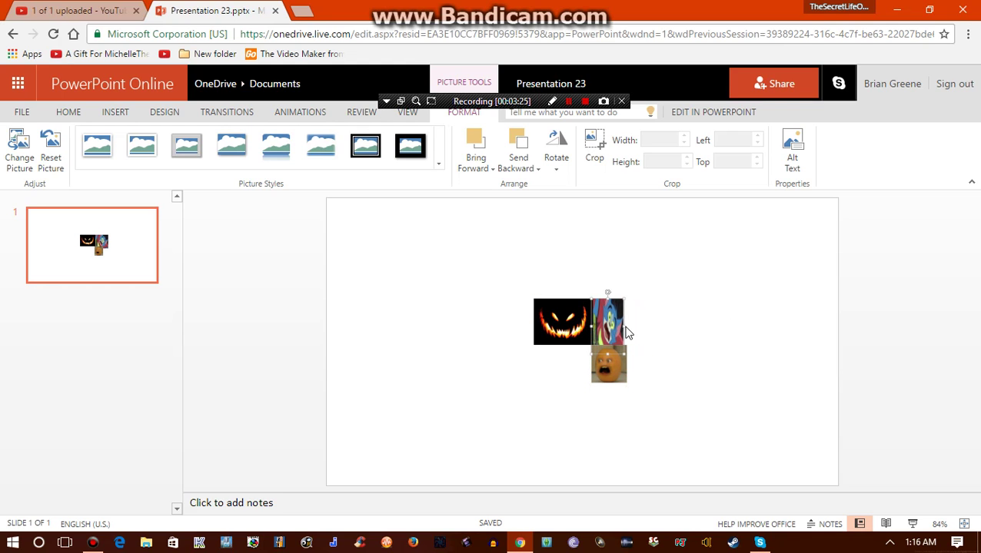
- Insert the Max Shocked dog picture
{"action": "left_click", "coordinate": [488, 380]}
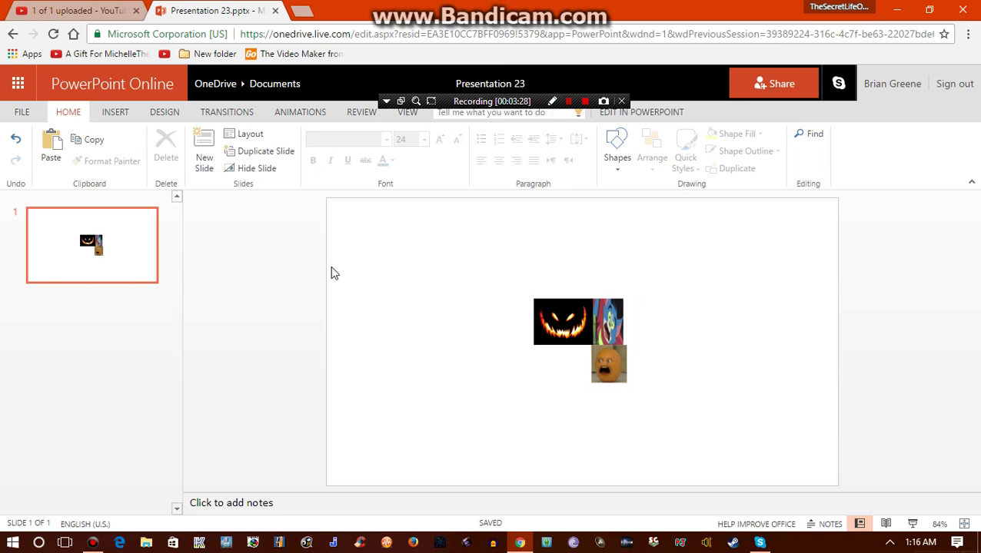
{"action": "left_click", "coordinate": [123, 112]}
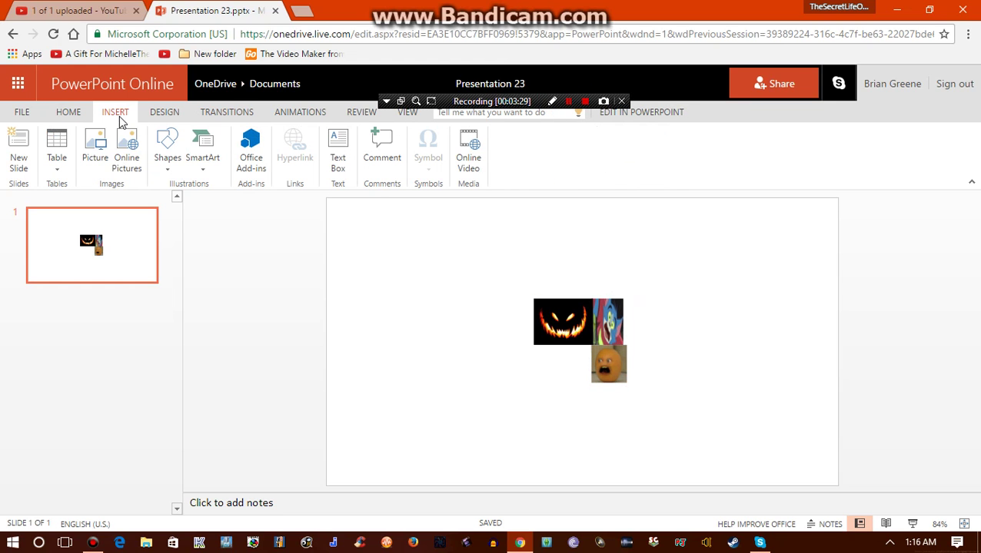
{"action": "left_click", "coordinate": [95, 150]}
{"action": "scroll", "coordinate": [354, 200], "scroll_direction": "down", "scroll_amount": 3}
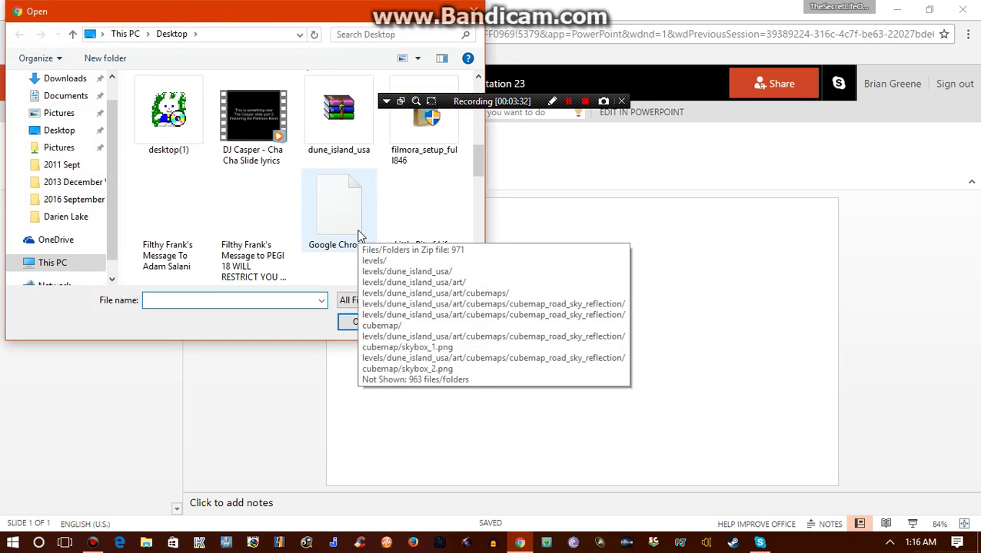
{"action": "scroll", "coordinate": [331, 223], "scroll_direction": "down", "scroll_amount": 5}
{"action": "left_click", "coordinate": [229, 156]}
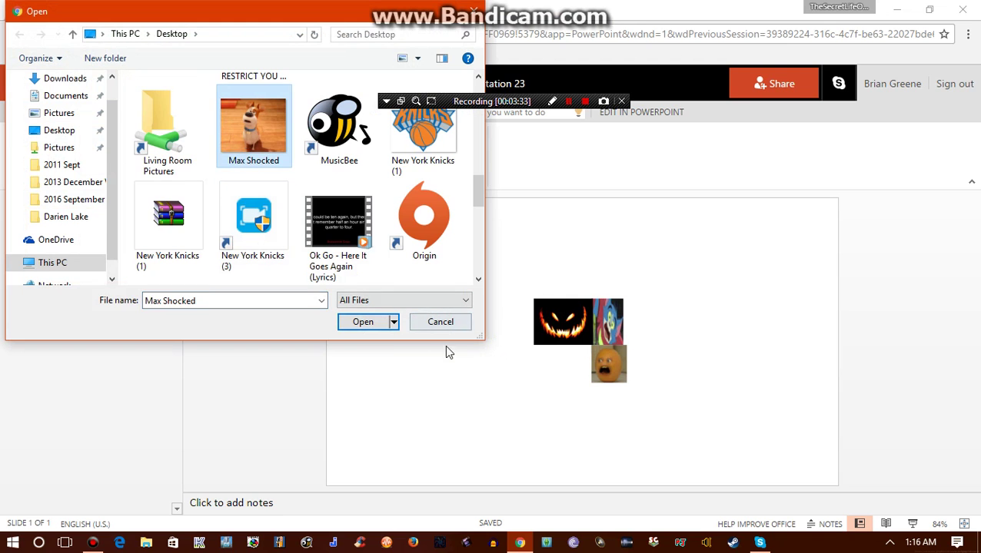
{"action": "left_click", "coordinate": [363, 322]}
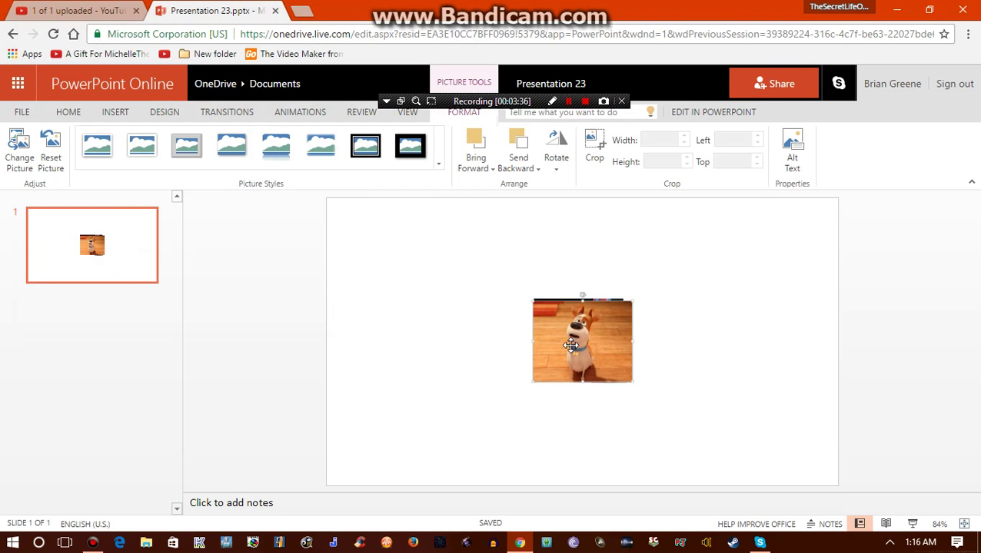
- Shorten the dog picture and place it directly above the jack-o'-lantern
{"action": "left_click_drag", "start_coordinate": [570, 346], "coordinate": [563, 261]}
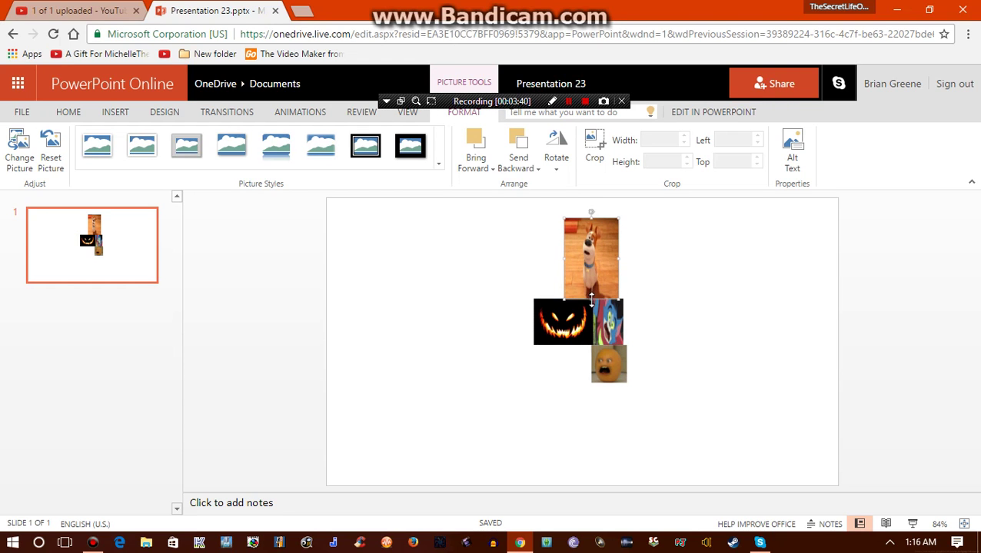
{"action": "mouse_move", "coordinate": [588, 302]}
{"action": "left_mouse_down"}
{"action": "mouse_move", "coordinate": [588, 275]}
{"action": "mouse_move", "coordinate": [555, 273]}
{"action": "left_mouse_up"}
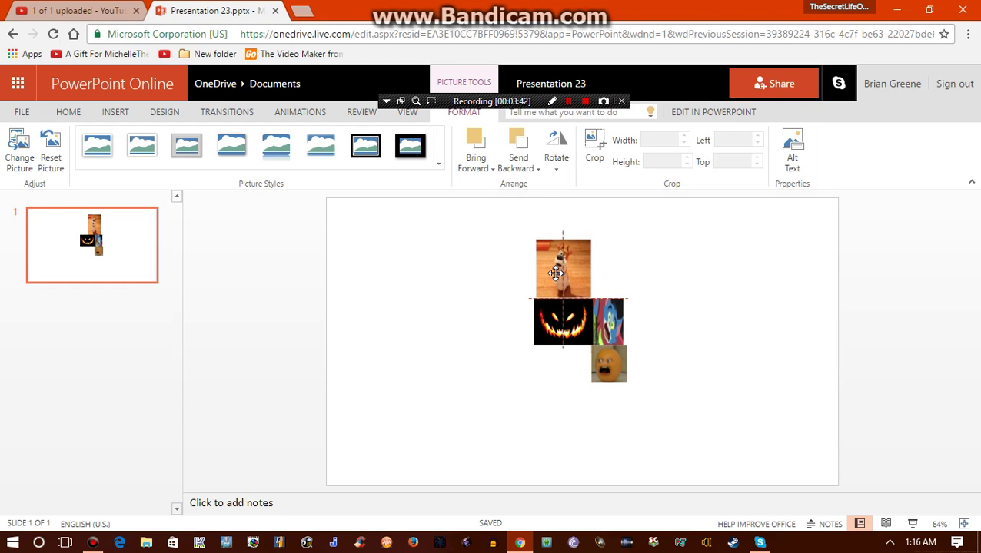
{"action": "left_click", "coordinate": [377, 223]}
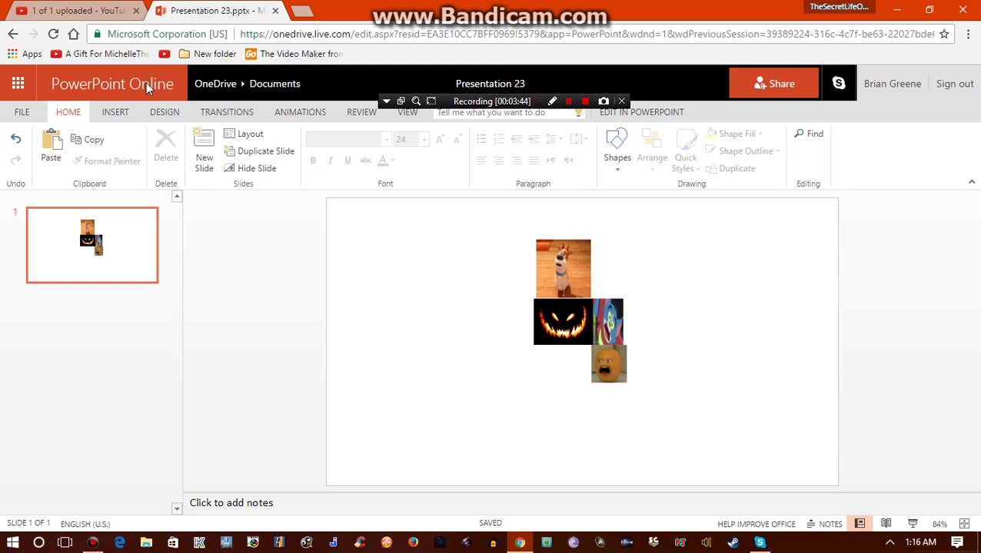
- Insert the Scrat Shocked picture
{"action": "left_click", "coordinate": [111, 113]}
{"action": "left_click", "coordinate": [94, 150]}
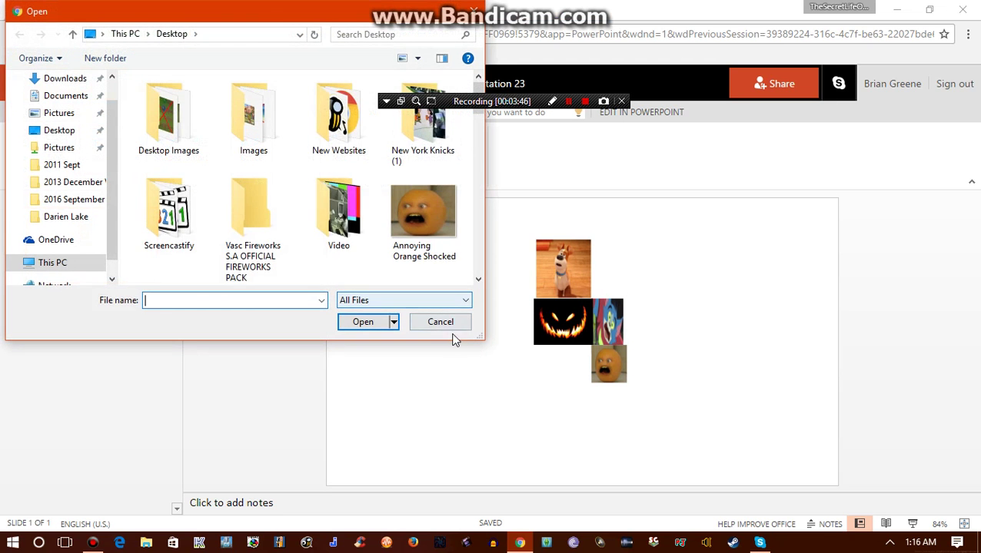
{"action": "scroll", "coordinate": [376, 244], "scroll_direction": "down", "scroll_amount": 5}
{"action": "scroll", "coordinate": [376, 243], "scroll_direction": "down", "scroll_amount": 2}
{"action": "scroll", "coordinate": [377, 244], "scroll_direction": "down", "scroll_amount": 5}
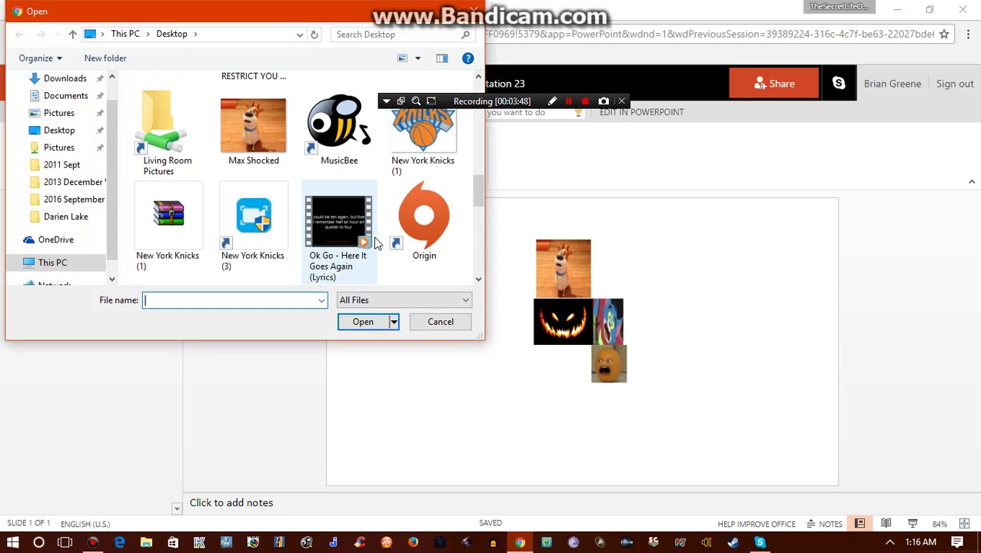
{"action": "scroll", "coordinate": [377, 243], "scroll_direction": "down", "scroll_amount": 3}
{"action": "scroll", "coordinate": [377, 243], "scroll_direction": "down", "scroll_amount": 1}
{"action": "left_click", "coordinate": [423, 116]}
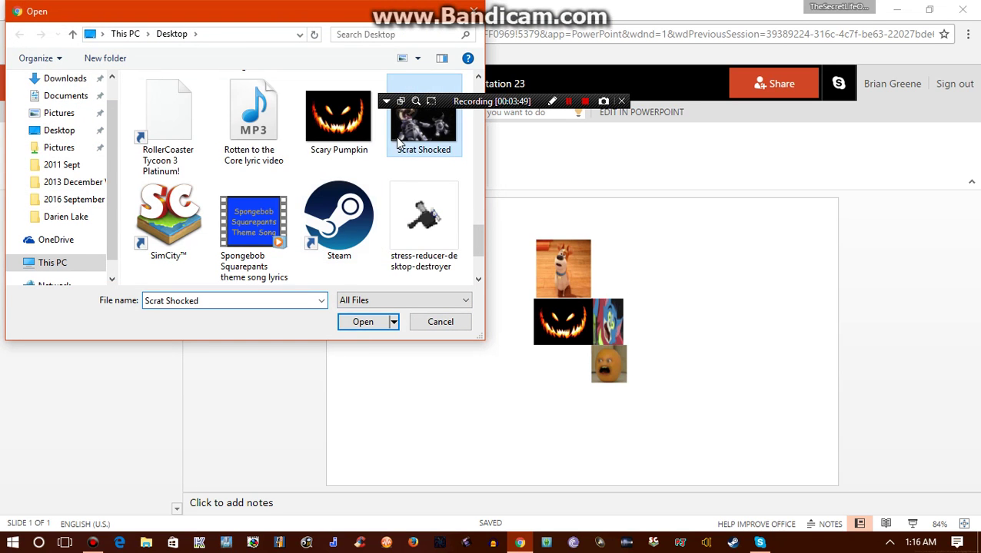
{"action": "left_click", "coordinate": [357, 322]}
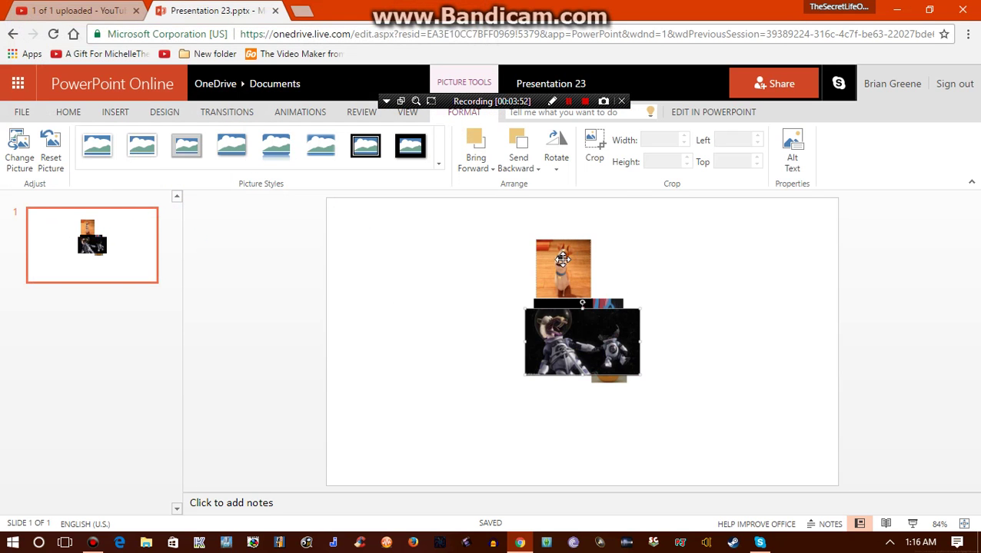
- Send Scrat to the back, tuck it left of the pumpkin, and trim it to the pumpkin's height
{"action": "left_click_drag", "start_coordinate": [550, 341], "coordinate": [533, 331]}
{"action": "right_click", "coordinate": [534, 332]}
{"action": "mouse_move", "coordinate": [584, 415]}
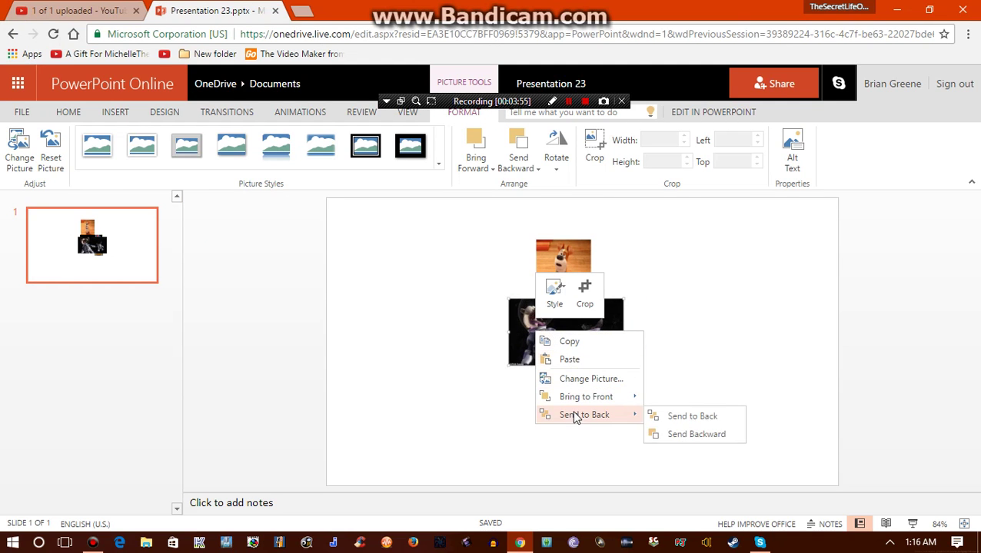
{"action": "left_click", "coordinate": [679, 430]}
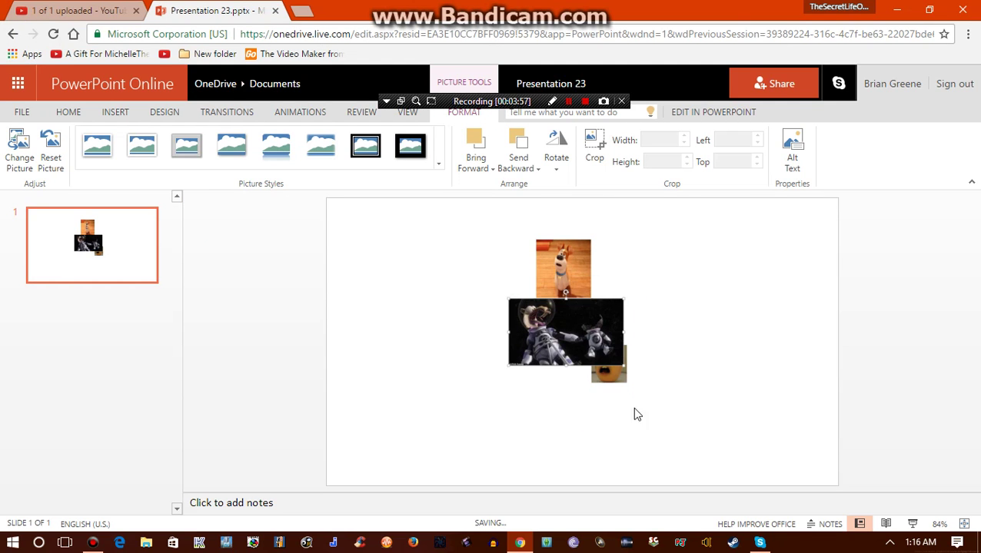
{"action": "right_click", "coordinate": [576, 343]}
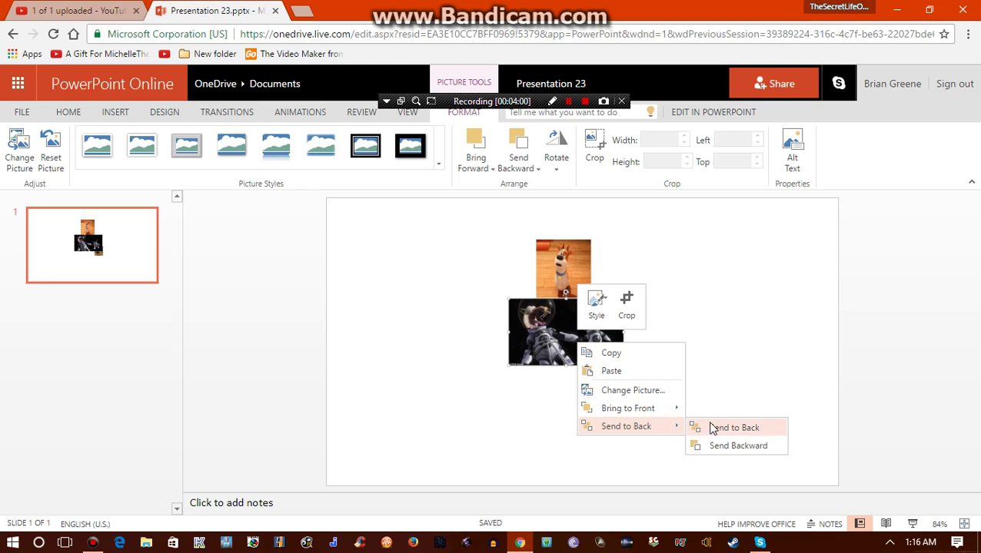
{"action": "left_click", "coordinate": [716, 428]}
{"action": "left_click_drag", "start_coordinate": [522, 334], "coordinate": [500, 320]}
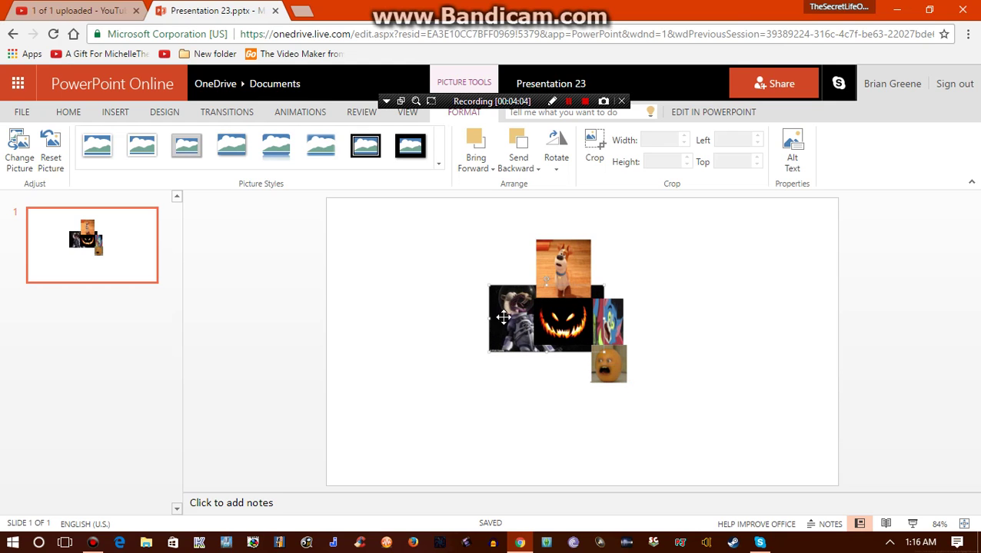
{"action": "mouse_move", "coordinate": [503, 317]}
{"action": "left_mouse_down"}
{"action": "mouse_move", "coordinate": [458, 314]}
{"action": "mouse_move", "coordinate": [501, 320]}
{"action": "left_mouse_up"}
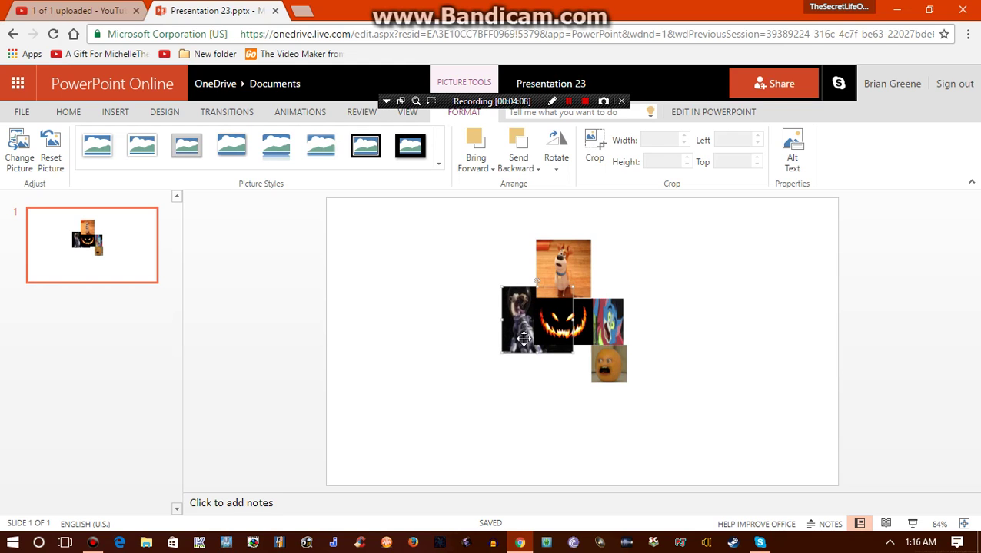
{"action": "mouse_move", "coordinate": [536, 352]}
{"action": "left_mouse_down"}
{"action": "mouse_move", "coordinate": [536, 329]}
{"action": "mouse_move", "coordinate": [519, 326]}
{"action": "mouse_move", "coordinate": [539, 301]}
{"action": "left_mouse_up"}
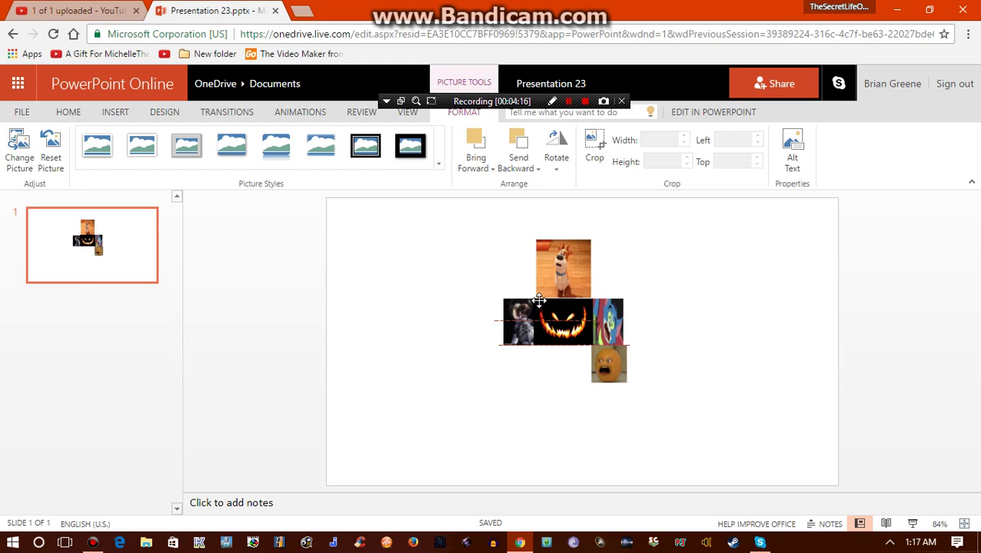
- Insert the Yogi Bear Shocked picture
{"action": "left_click", "coordinate": [120, 117]}
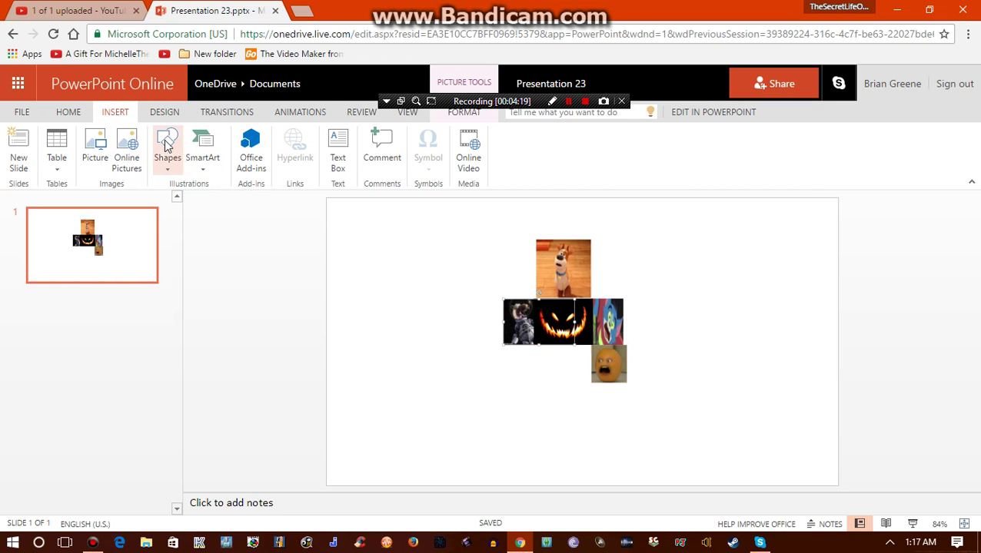
{"action": "left_click", "coordinate": [95, 147]}
{"action": "scroll", "coordinate": [222, 228], "scroll_direction": "down", "scroll_amount": 5}
{"action": "scroll", "coordinate": [259, 192], "scroll_direction": "down", "scroll_amount": 5}
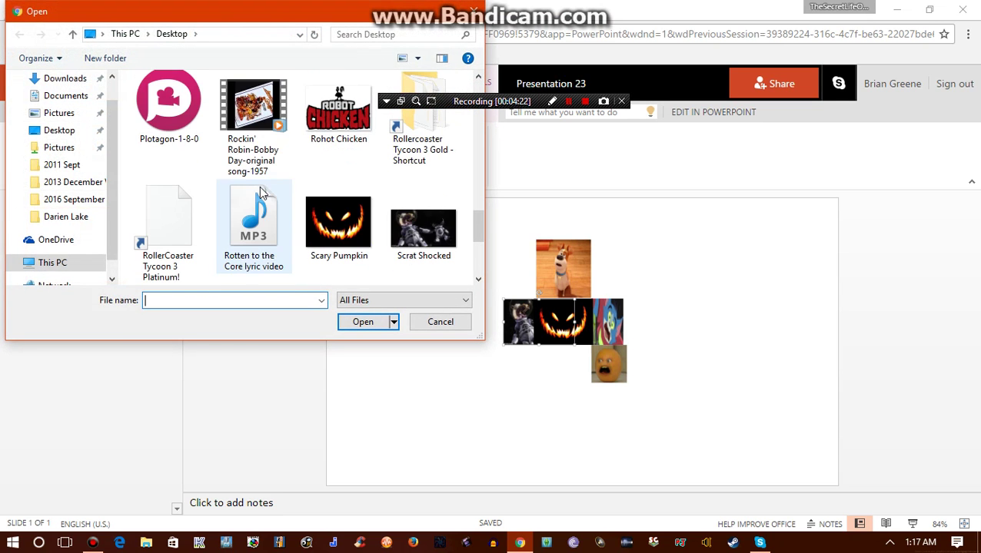
{"action": "scroll", "coordinate": [293, 217], "scroll_direction": "down", "scroll_amount": 3}
{"action": "scroll", "coordinate": [292, 218], "scroll_direction": "down", "scroll_amount": 3}
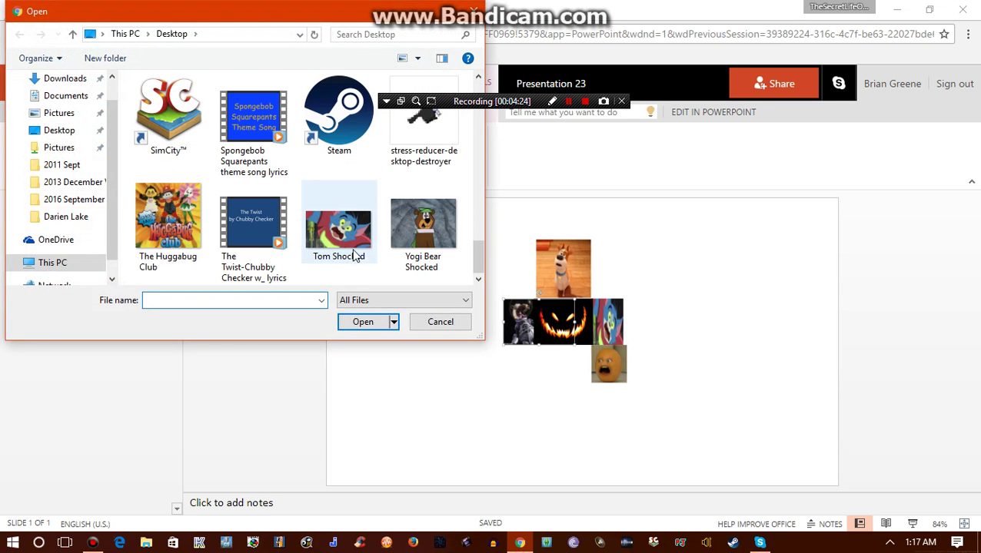
{"action": "left_click", "coordinate": [427, 256]}
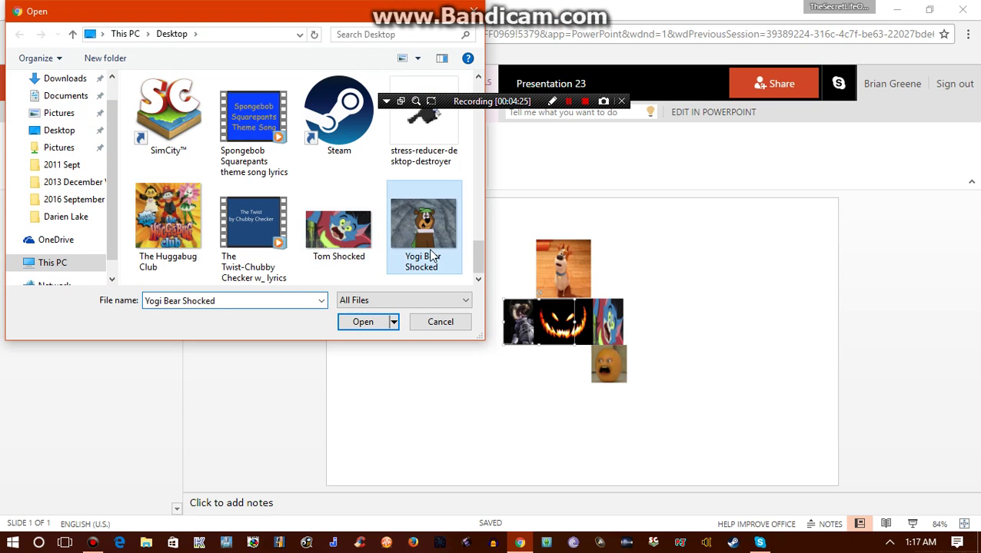
{"action": "left_click", "coordinate": [351, 323]}
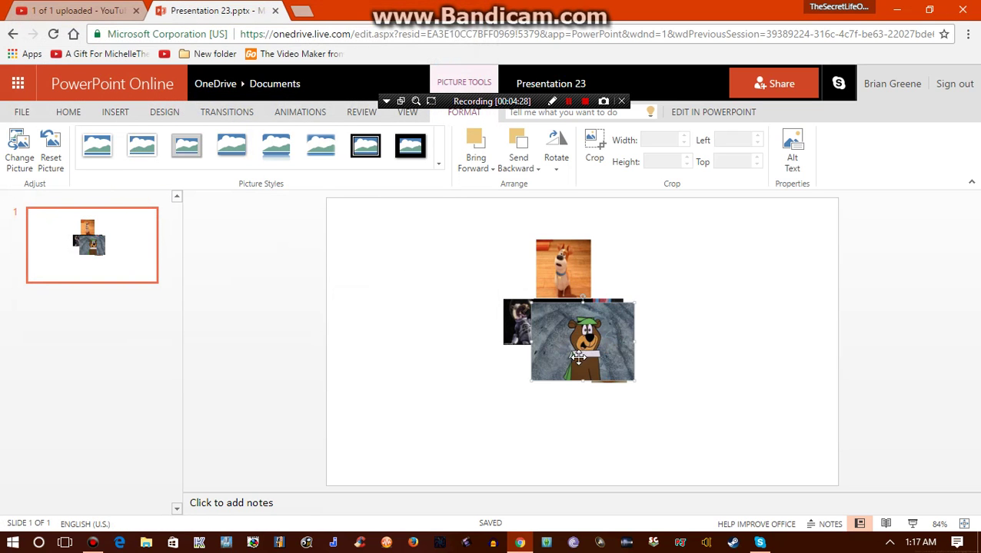
- Resize Yogi Bear to fill the bottom row beneath the pumpkin, ending against the orange
{"action": "mouse_move", "coordinate": [578, 356]}
{"action": "left_mouse_down"}
{"action": "mouse_move", "coordinate": [530, 395]}
{"action": "mouse_move", "coordinate": [545, 395]}
{"action": "left_mouse_up"}
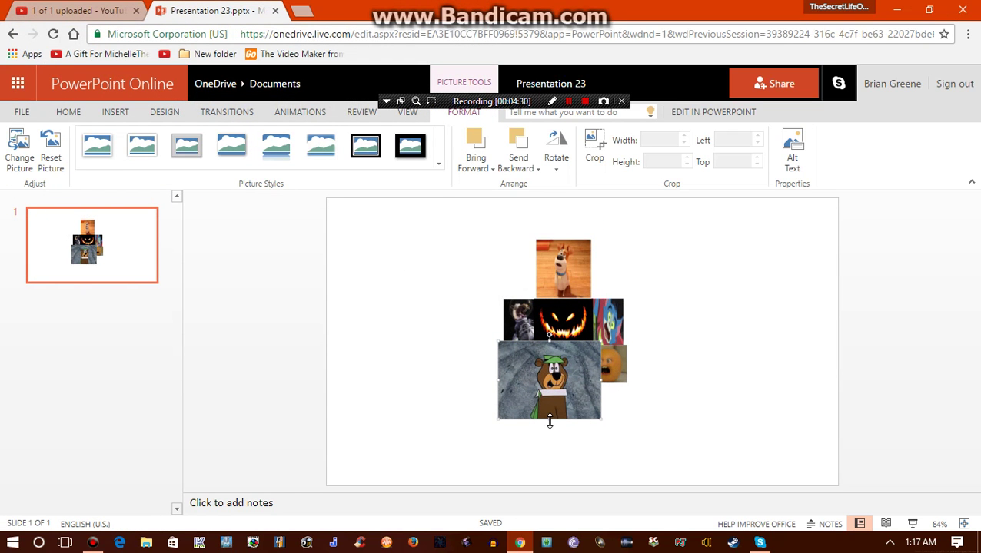
{"action": "left_click_drag", "start_coordinate": [548, 419], "coordinate": [550, 381]}
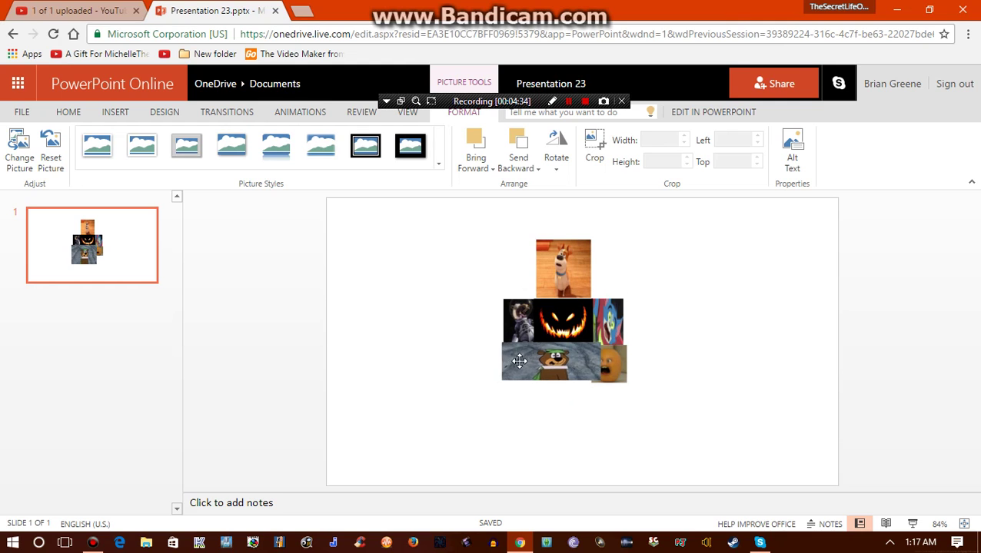
{"action": "mouse_move", "coordinate": [498, 361]}
{"action": "left_mouse_down"}
{"action": "mouse_move", "coordinate": [536, 360]}
{"action": "mouse_move", "coordinate": [549, 372]}
{"action": "mouse_move", "coordinate": [537, 372]}
{"action": "left_mouse_up"}
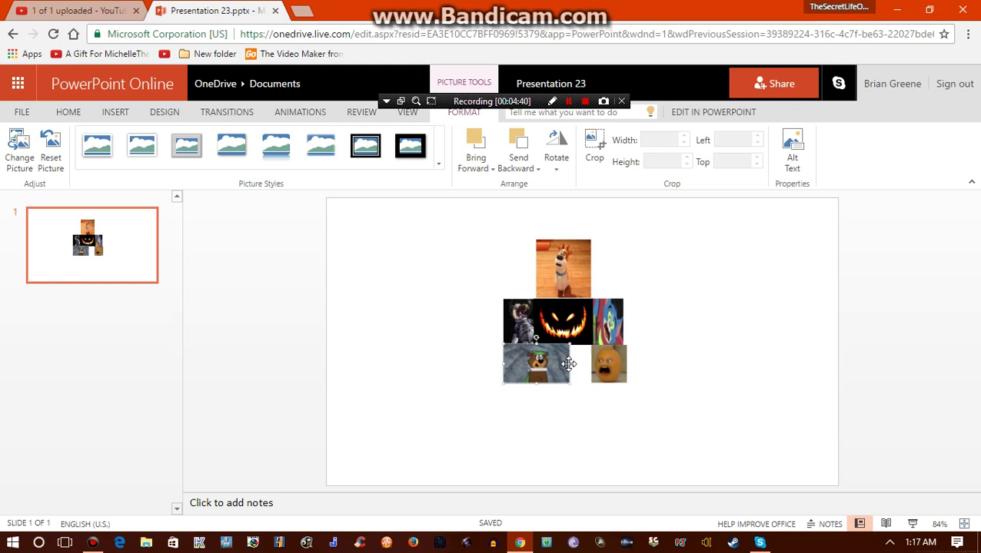
{"action": "left_click_drag", "start_coordinate": [569, 363], "coordinate": [592, 365]}
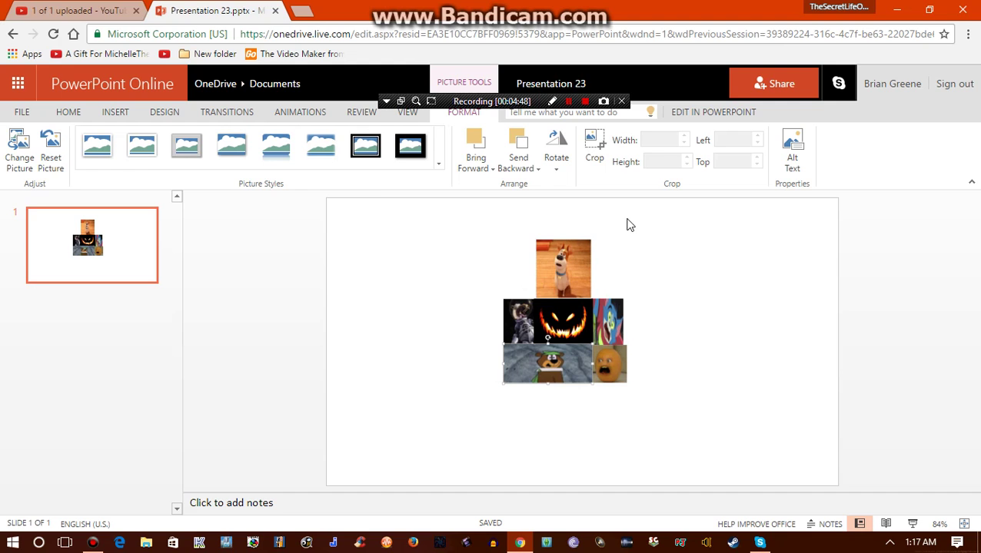
{"action": "left_click", "coordinate": [646, 260]}
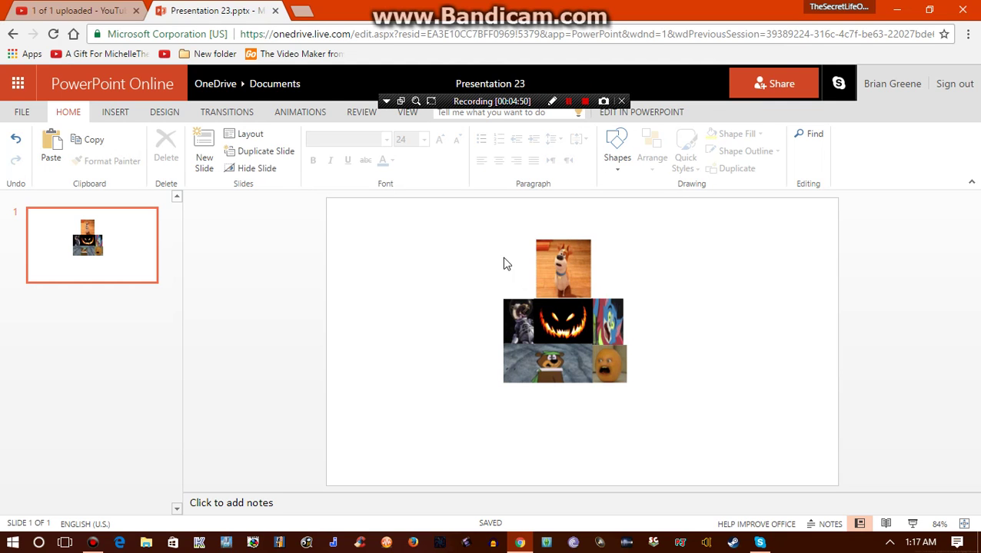